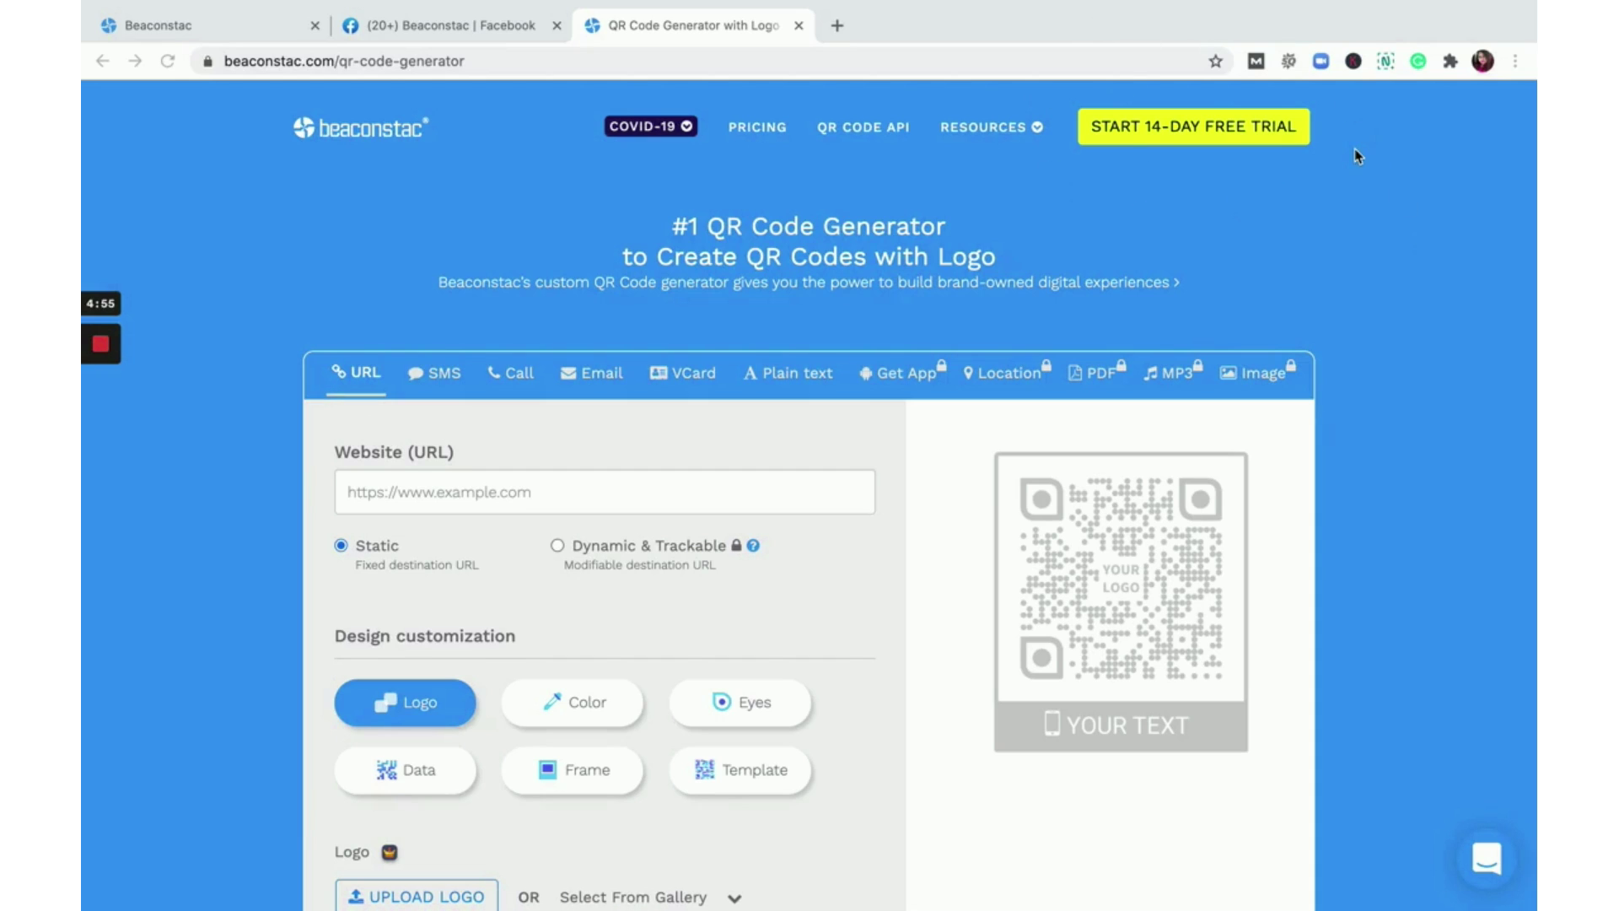
From the QR codes dashboard, start a new QR code of the Facebook Page type
{"action": "left_click", "coordinate": [226, 32]}
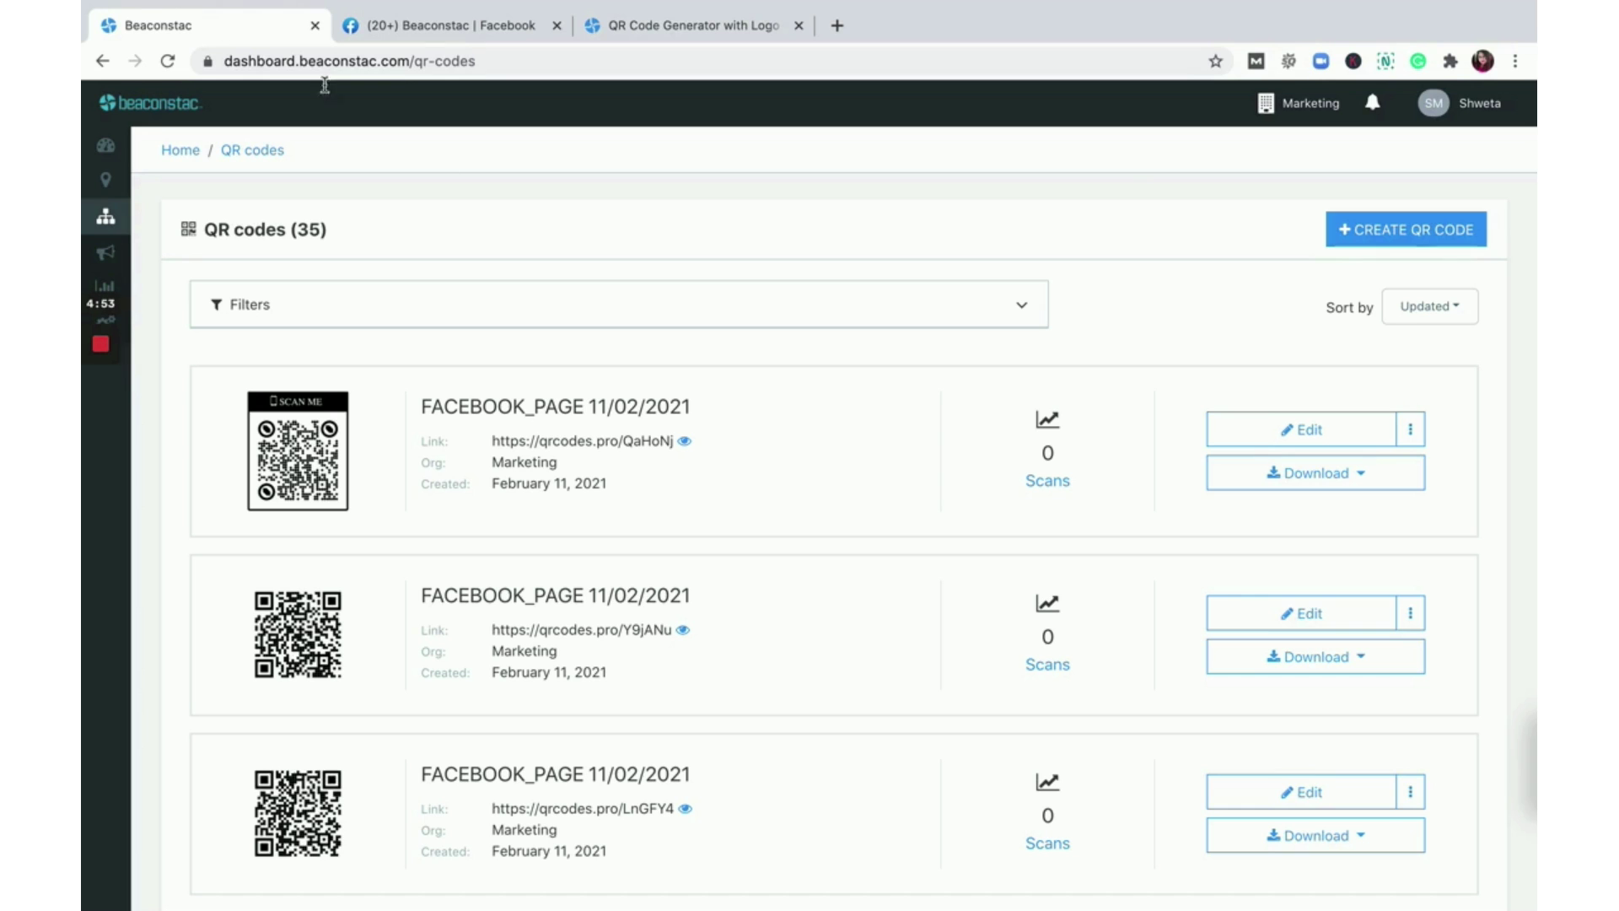
{"action": "left_click", "coordinate": [1412, 234]}
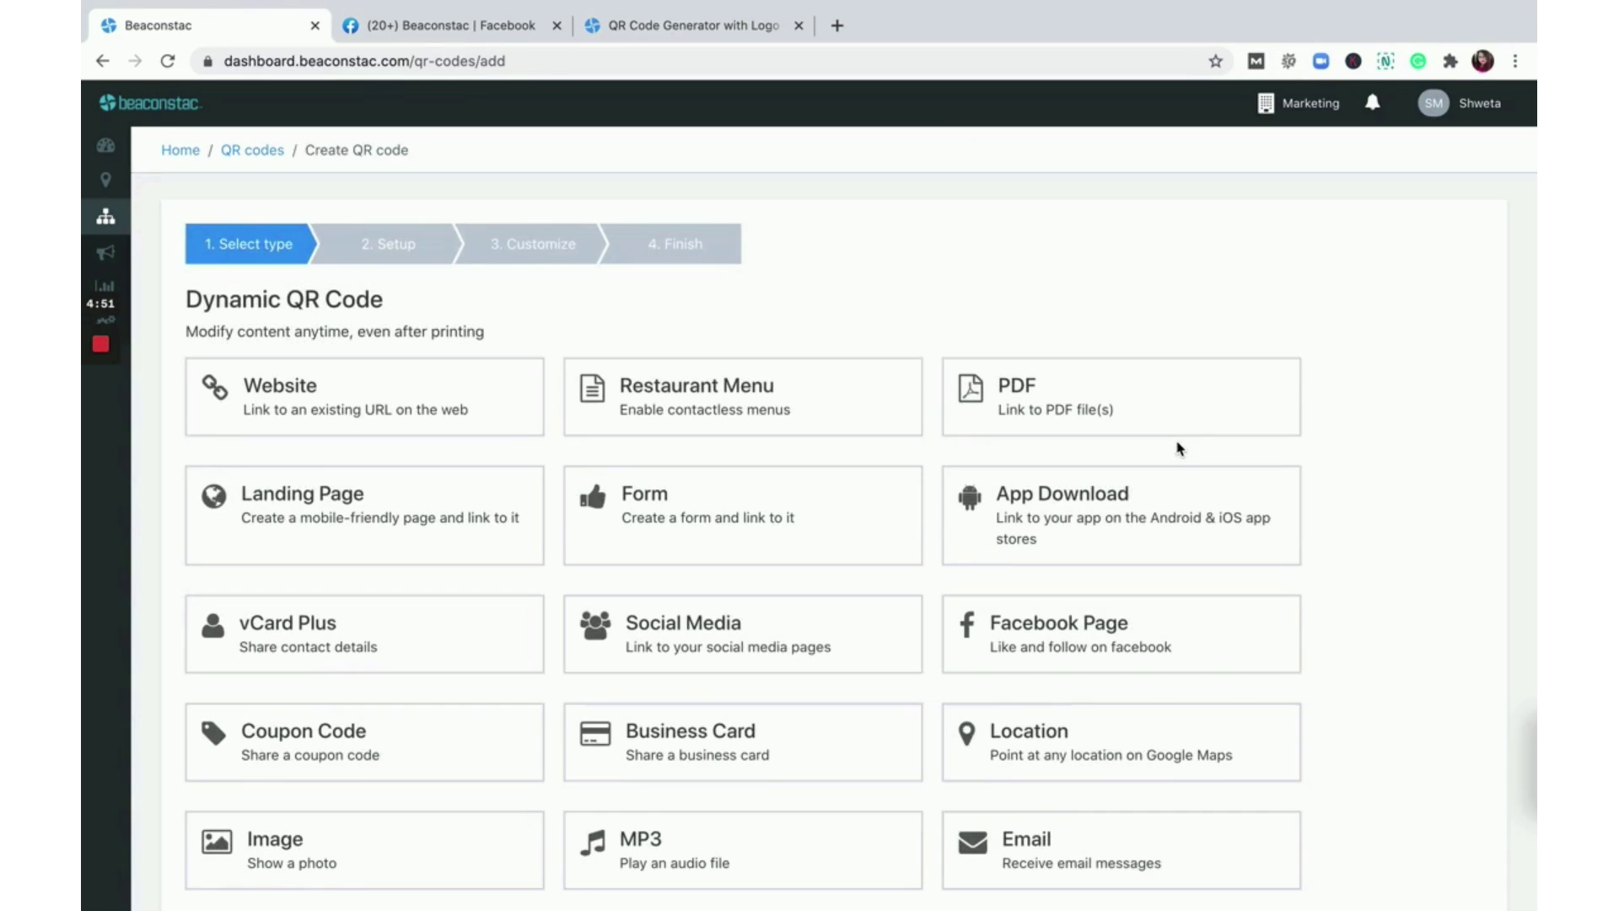
{"action": "scroll", "coordinate": [1427, 507], "scroll_direction": "down", "scroll_amount": 3}
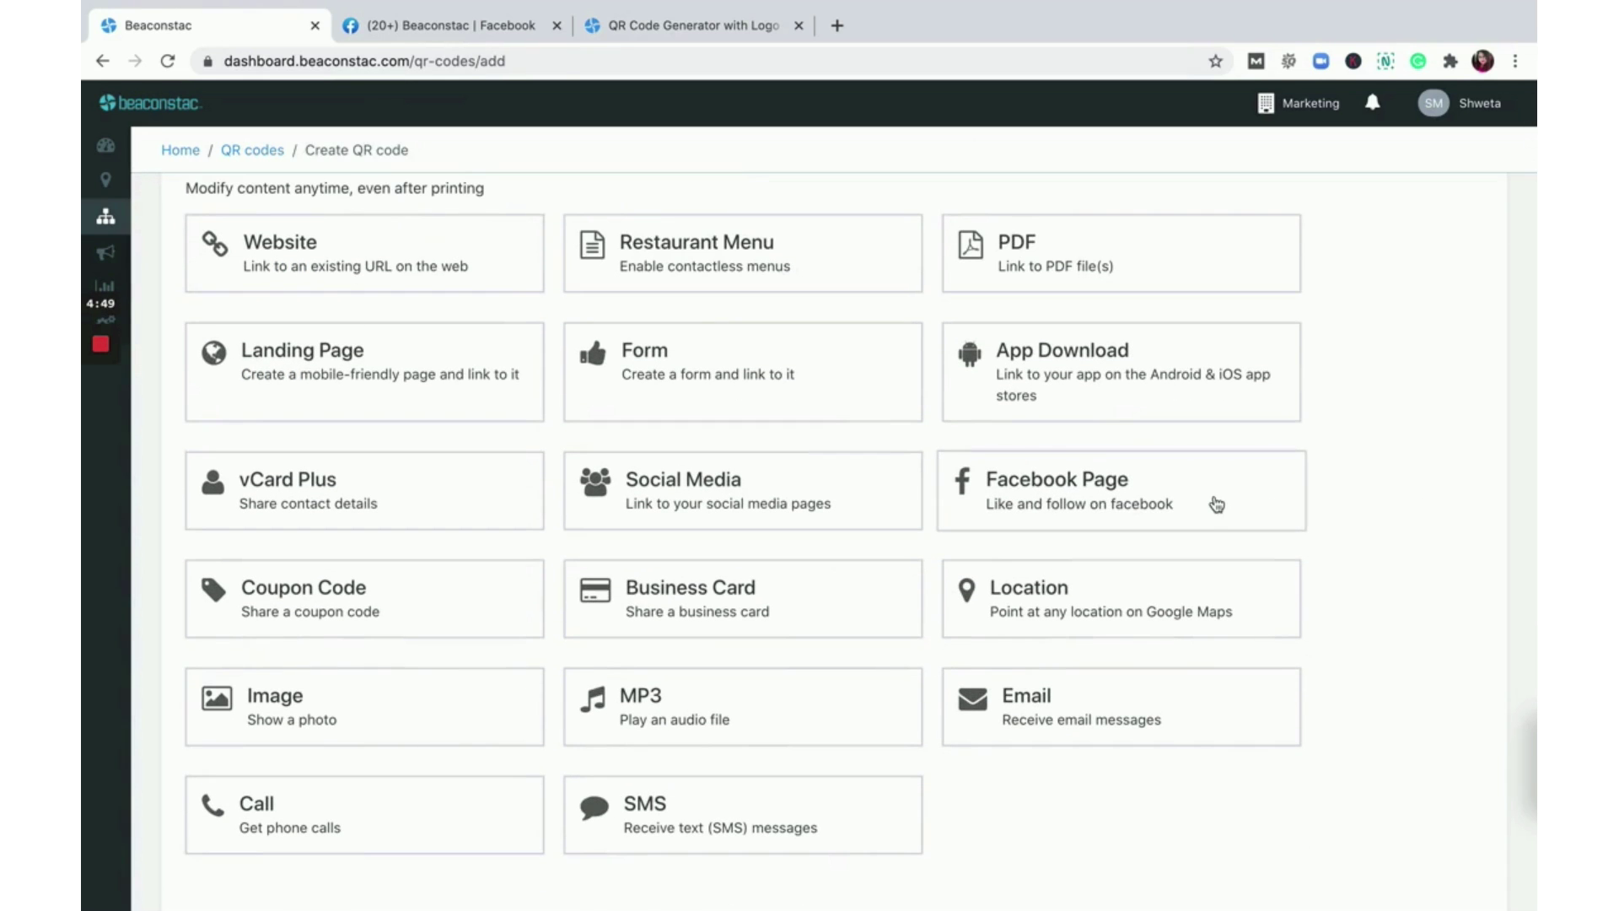
{"action": "left_click", "coordinate": [1221, 504]}
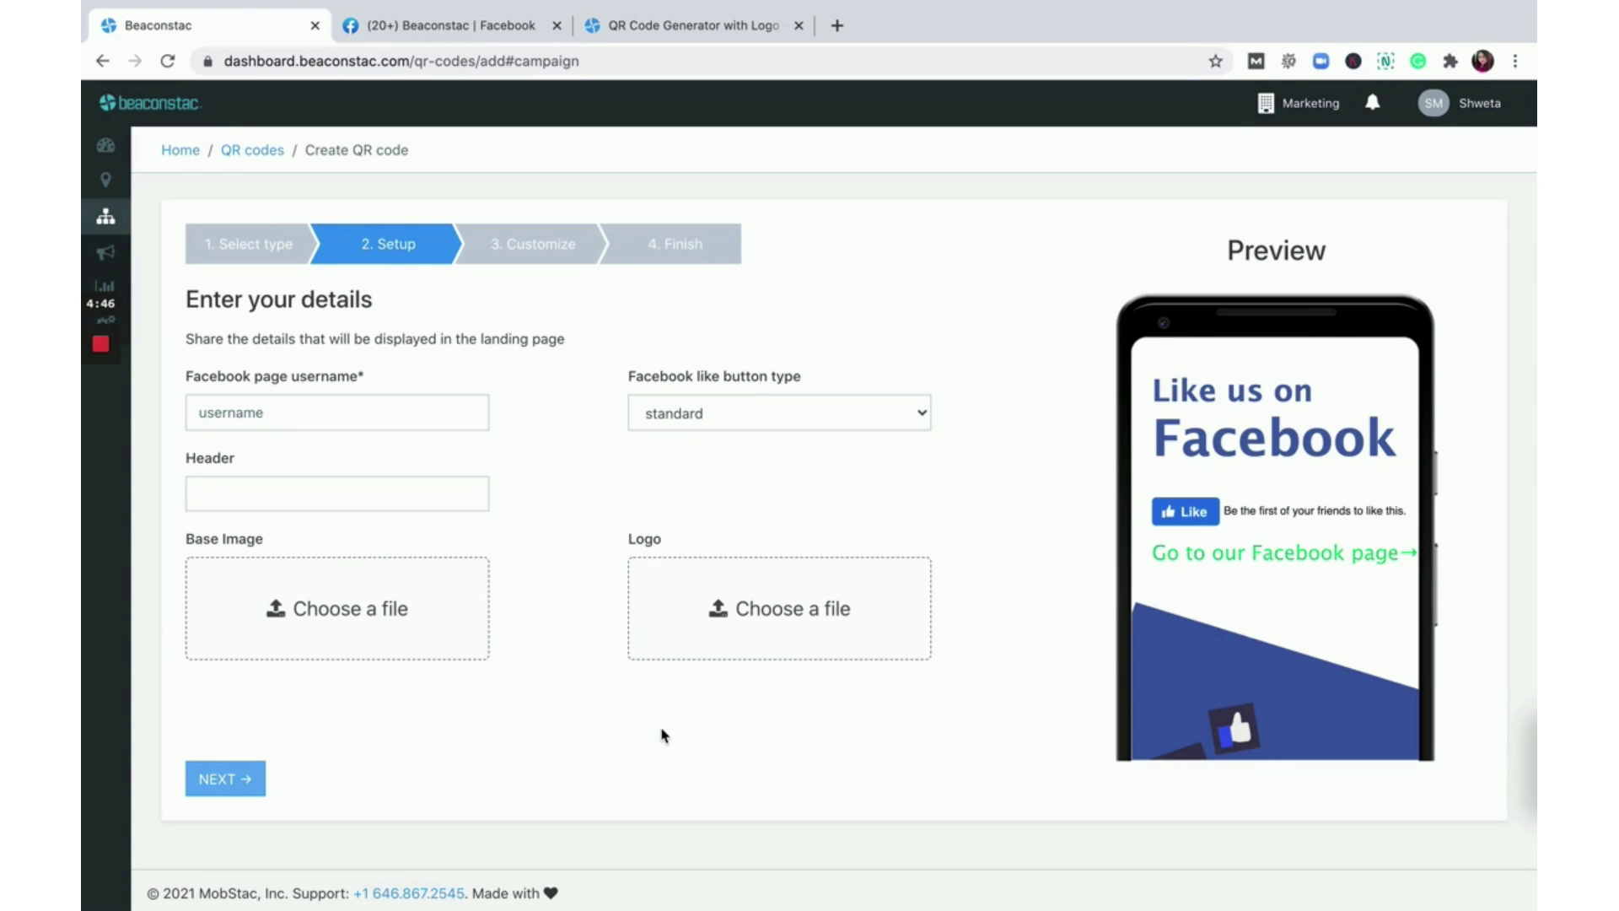
Copy the Beaconstac Facebook page address into the Facebook page username field
{"action": "left_click", "coordinate": [439, 25]}
{"action": "left_click", "coordinate": [408, 65]}
{"action": "key", "text": "ctrl+c"}
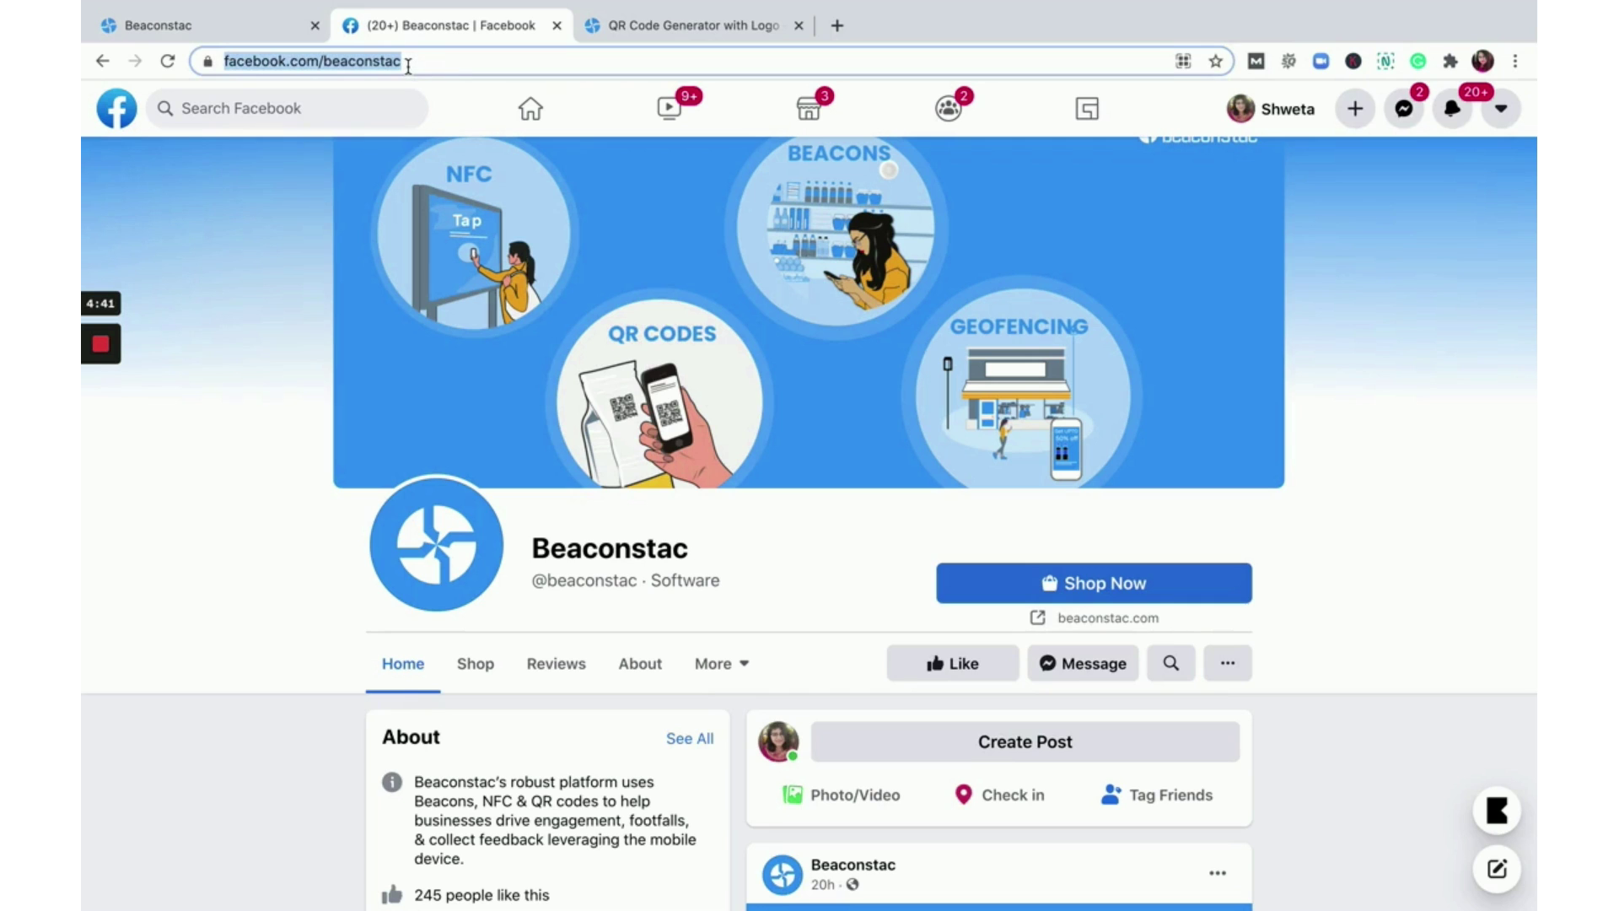
{"action": "left_click", "coordinate": [268, 27]}
{"action": "left_click", "coordinate": [368, 394]}
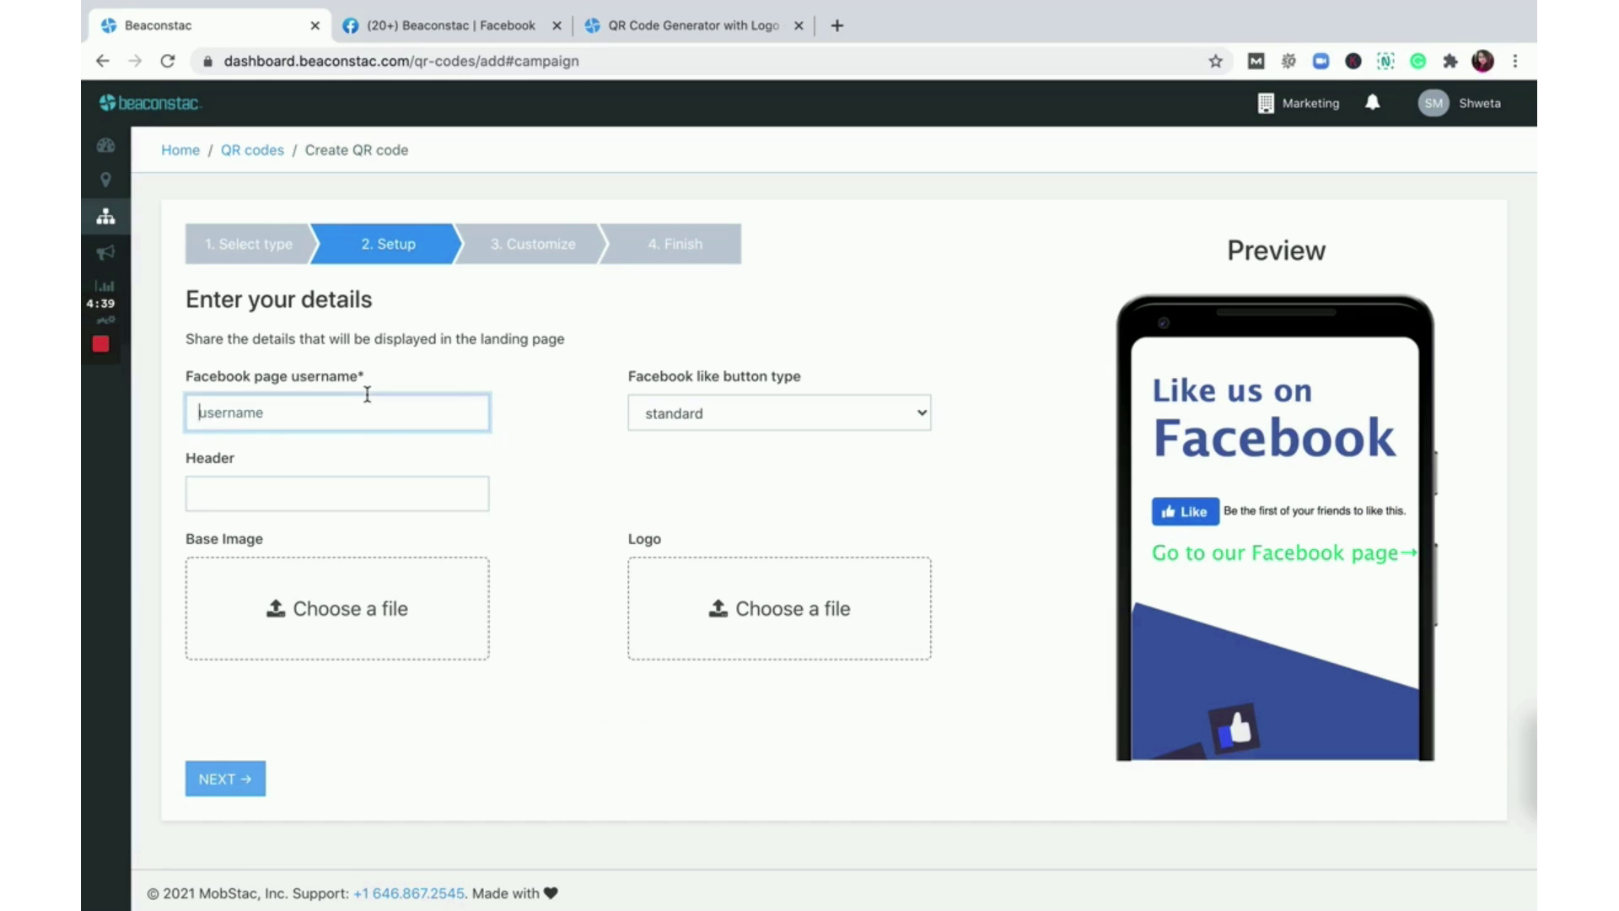
{"action": "key", "text": "ctrl+v"}
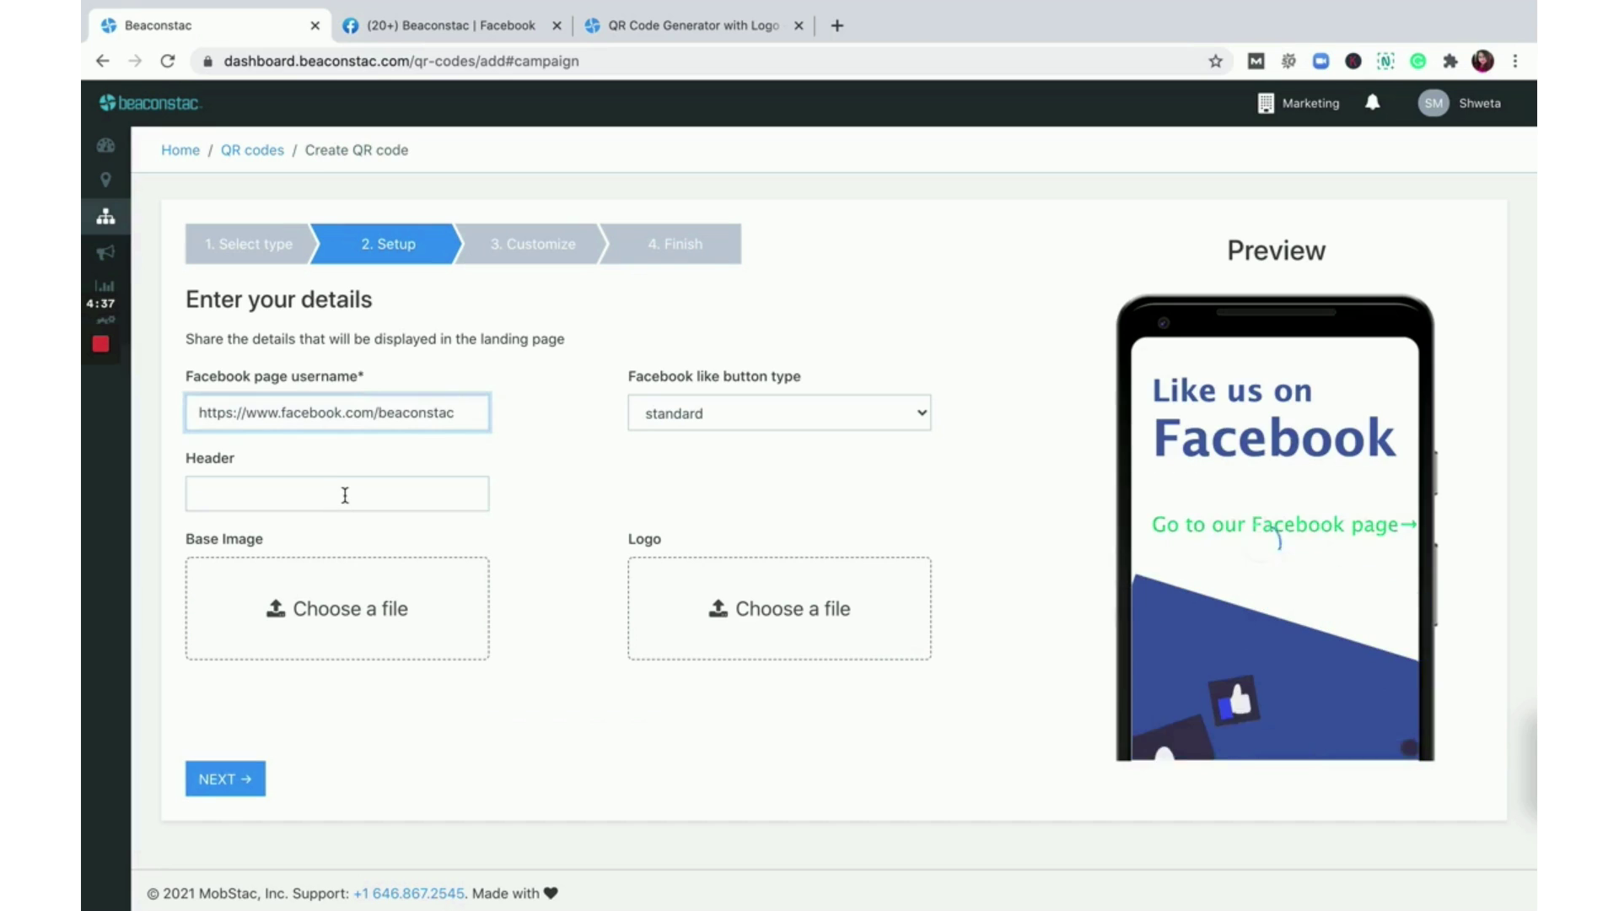
Set header 'Beaconstac' and the gallery Beaconstac logo, keep the standard like button, and continue
{"action": "left_click", "coordinate": [345, 494]}
{"action": "type", "text": "Beaco"}
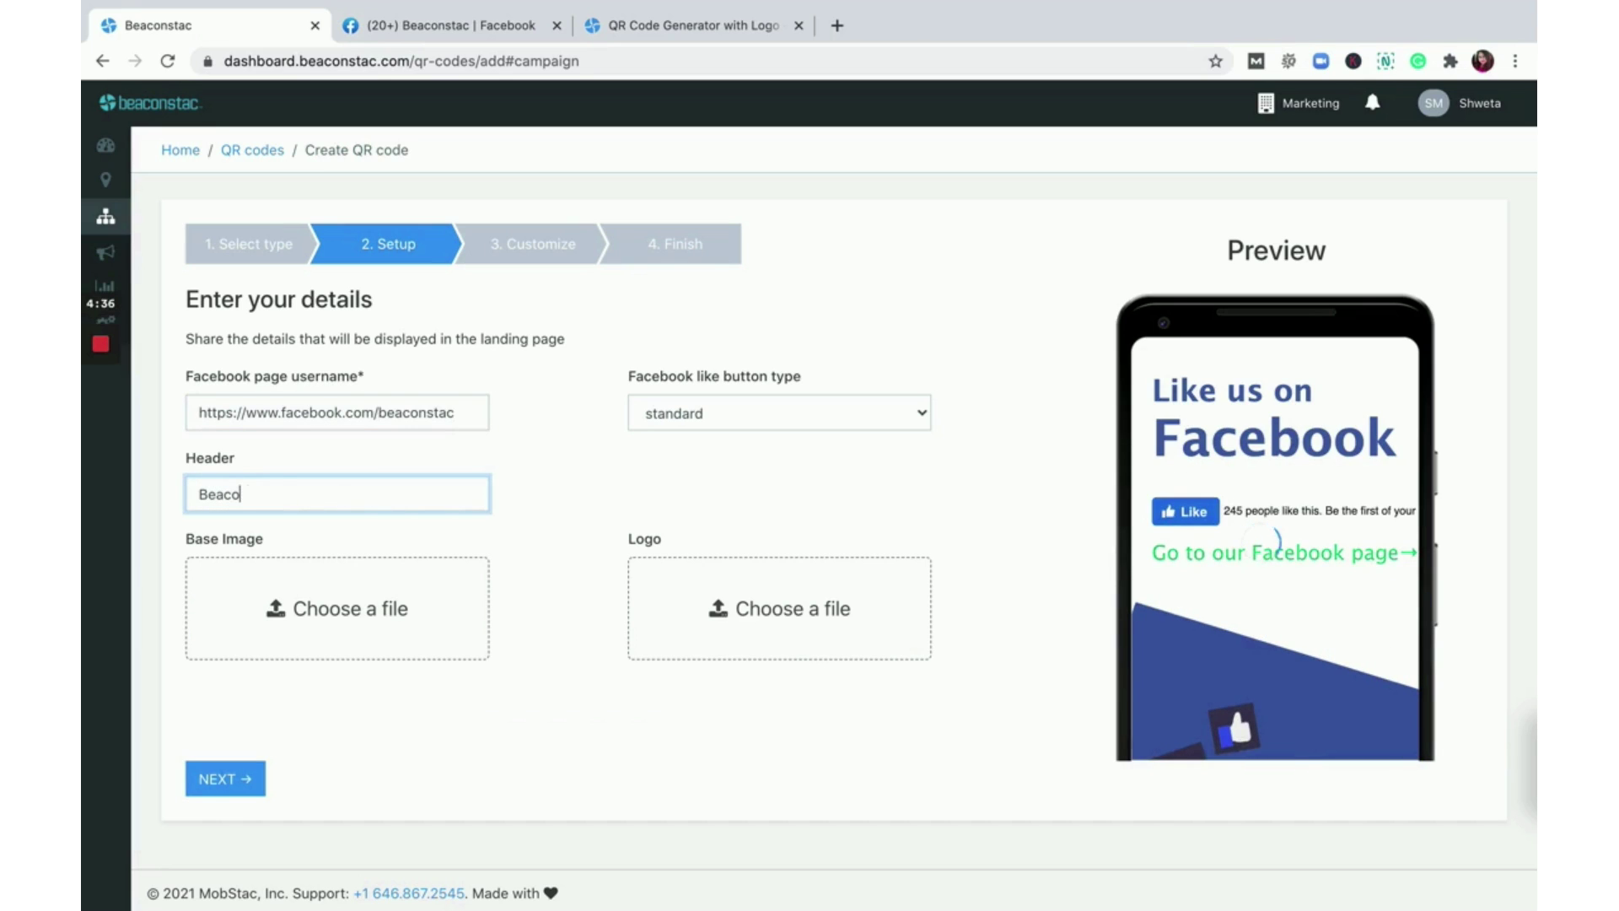
{"action": "type", "text": "nstac"}
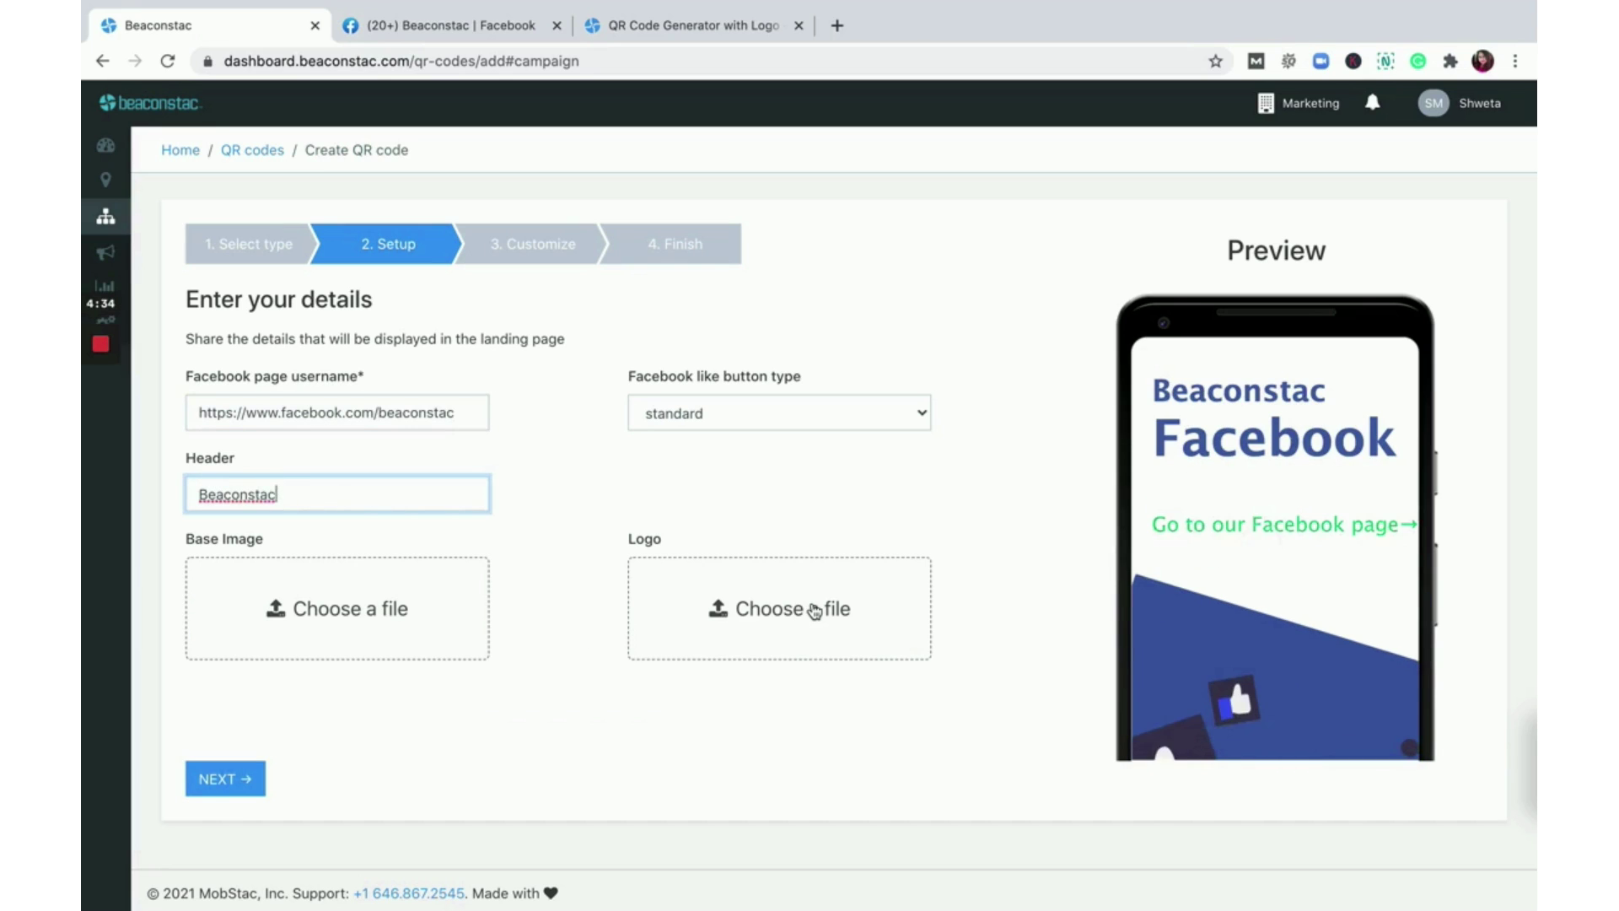
{"action": "left_click", "coordinate": [814, 610]}
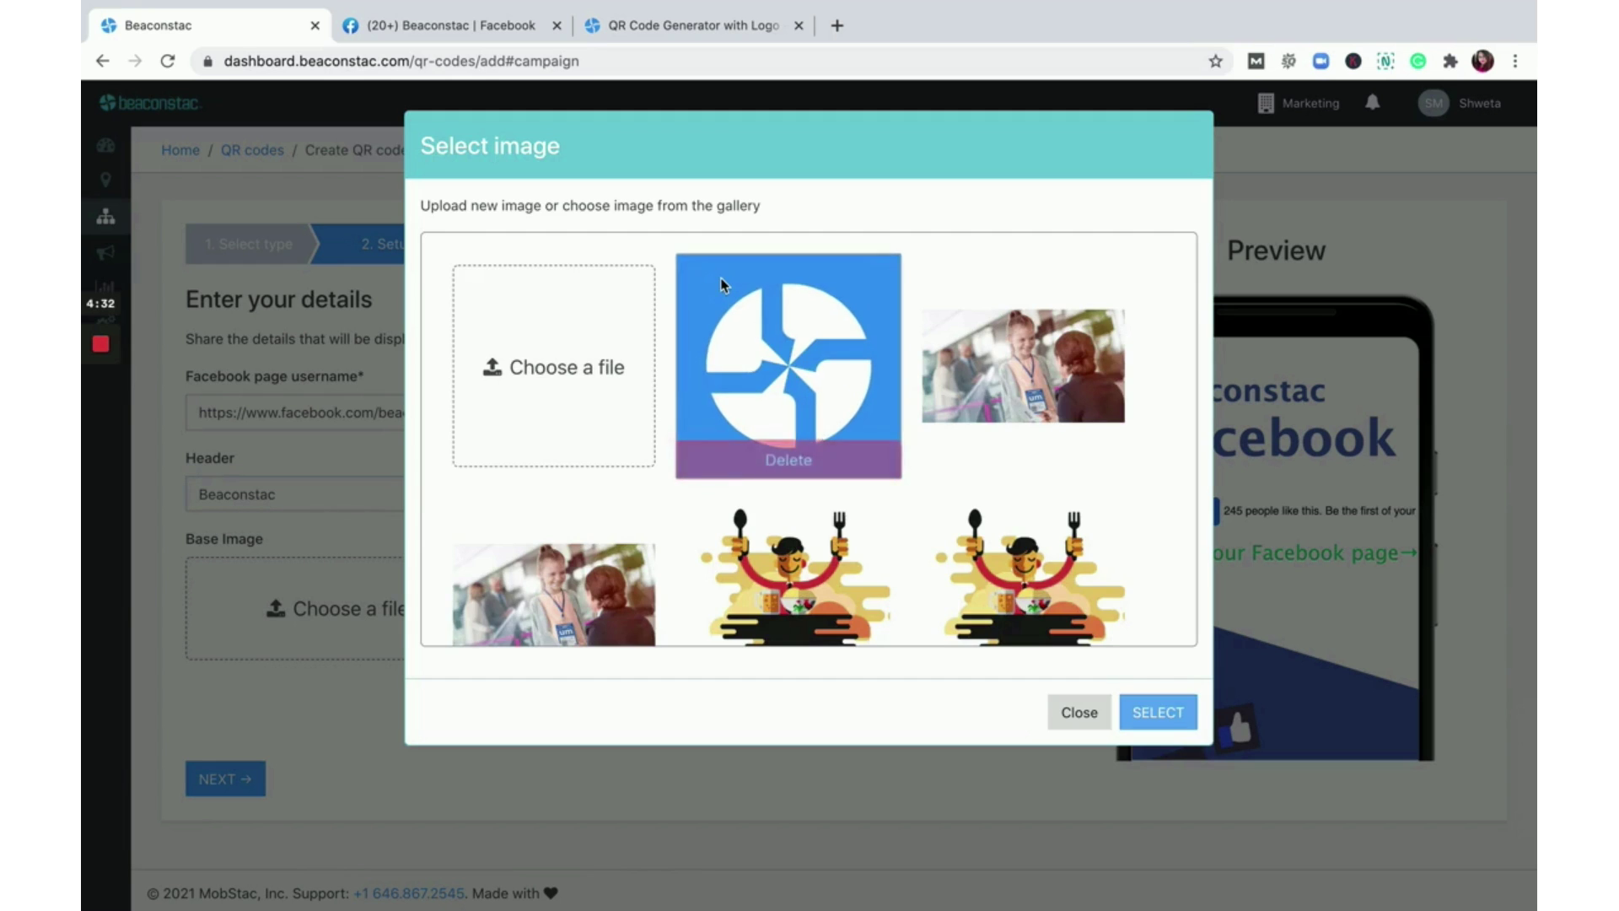
{"action": "left_click", "coordinate": [722, 283]}
{"action": "left_click", "coordinate": [1174, 725]}
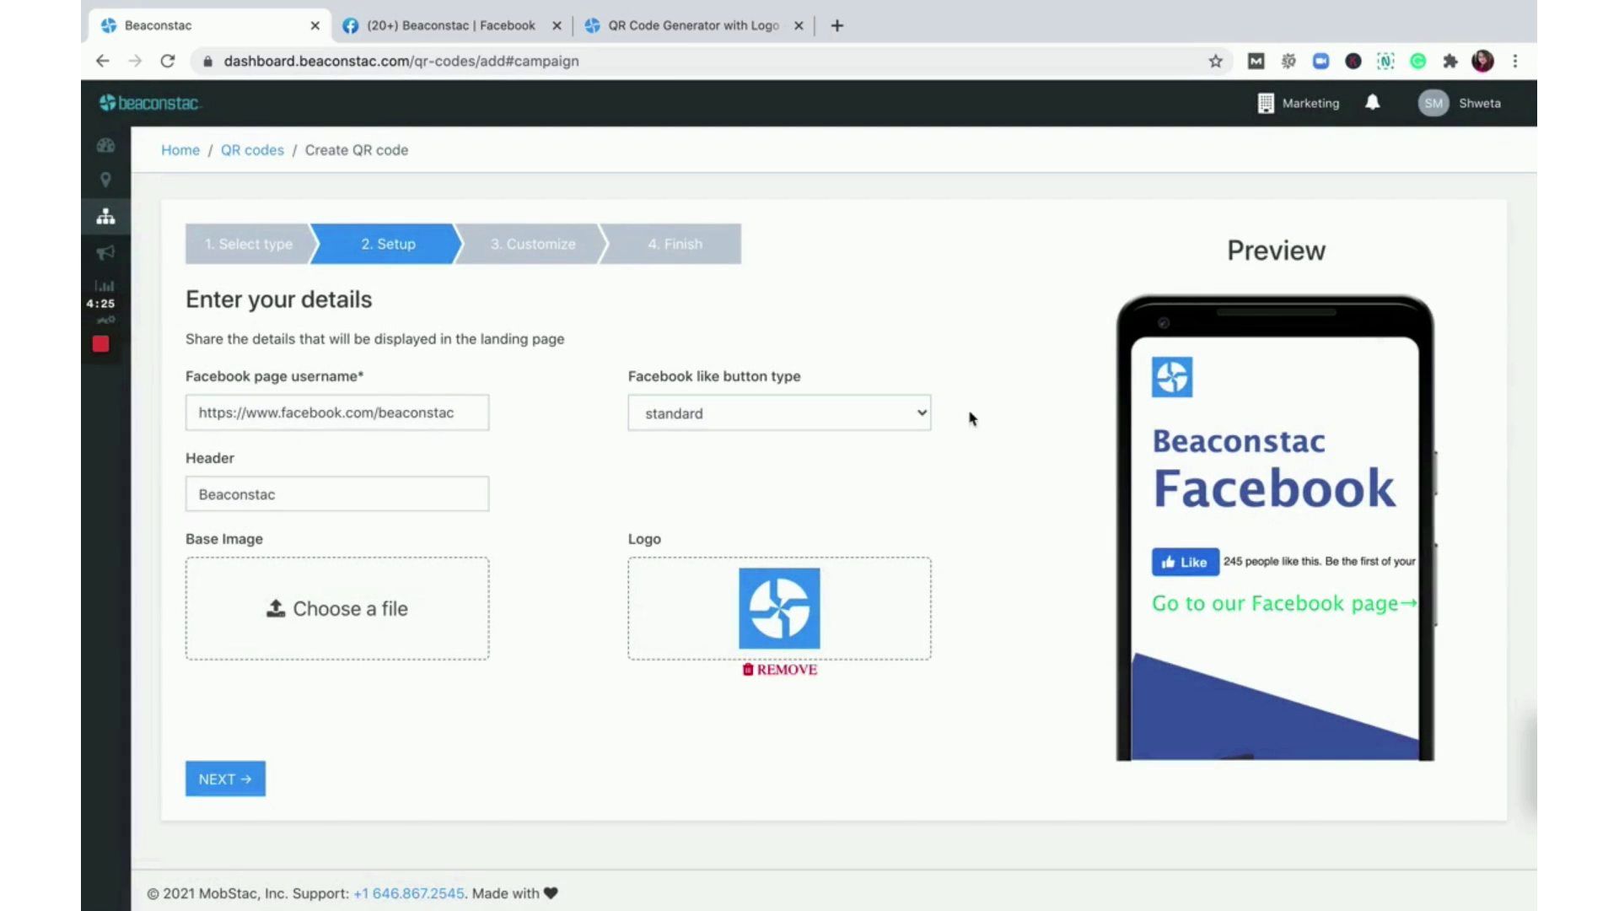
{"action": "left_click", "coordinate": [925, 416]}
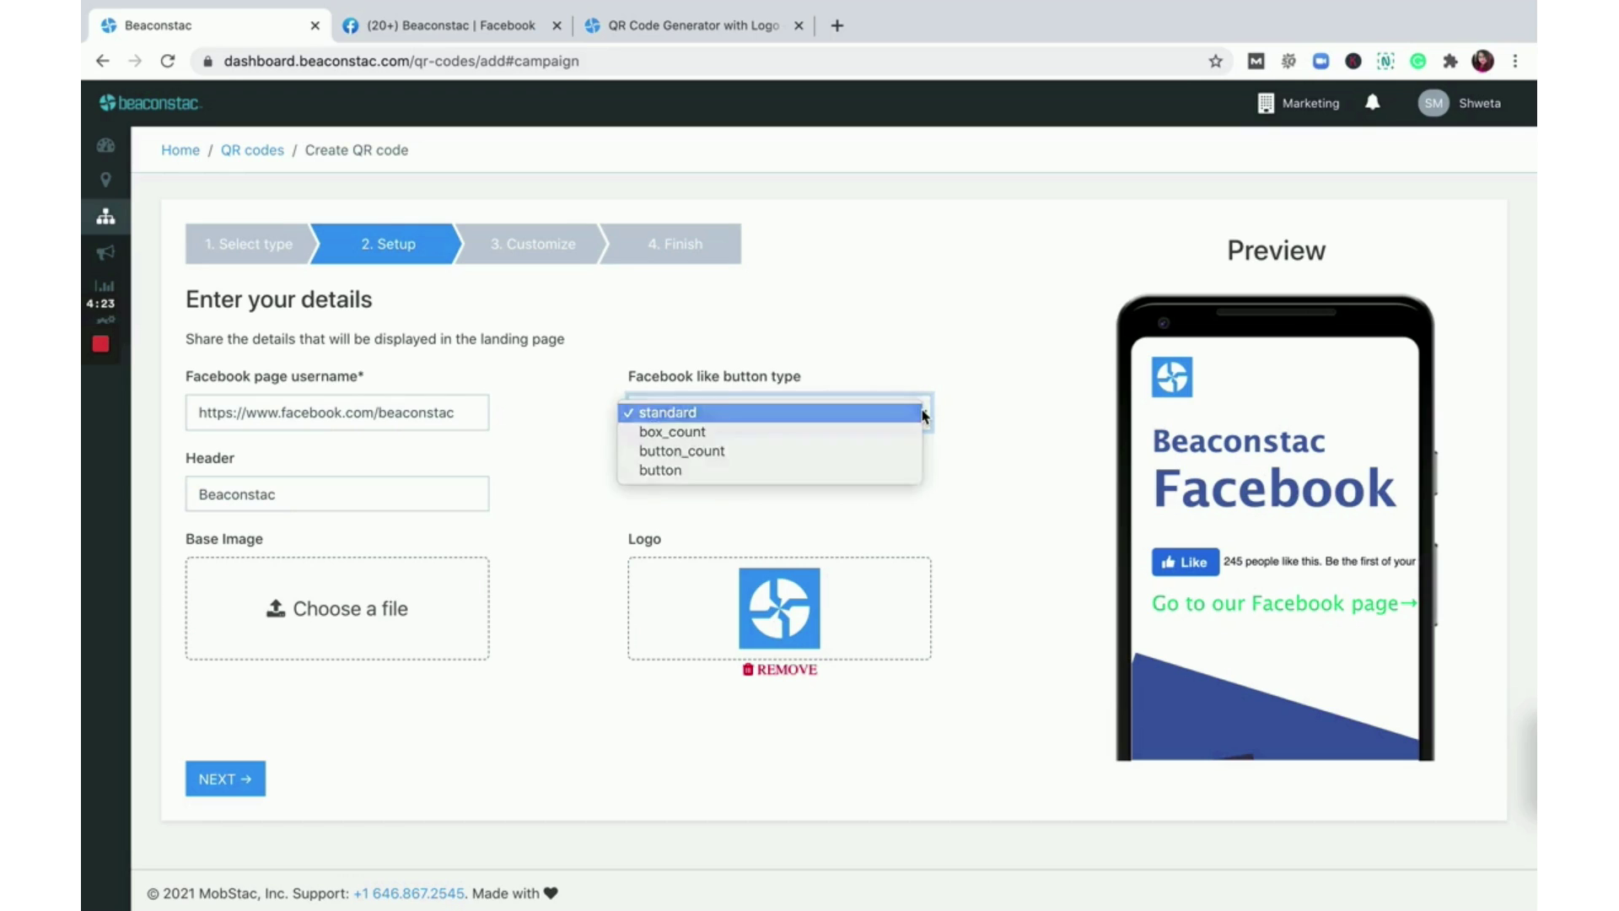
{"action": "left_click", "coordinate": [994, 426]}
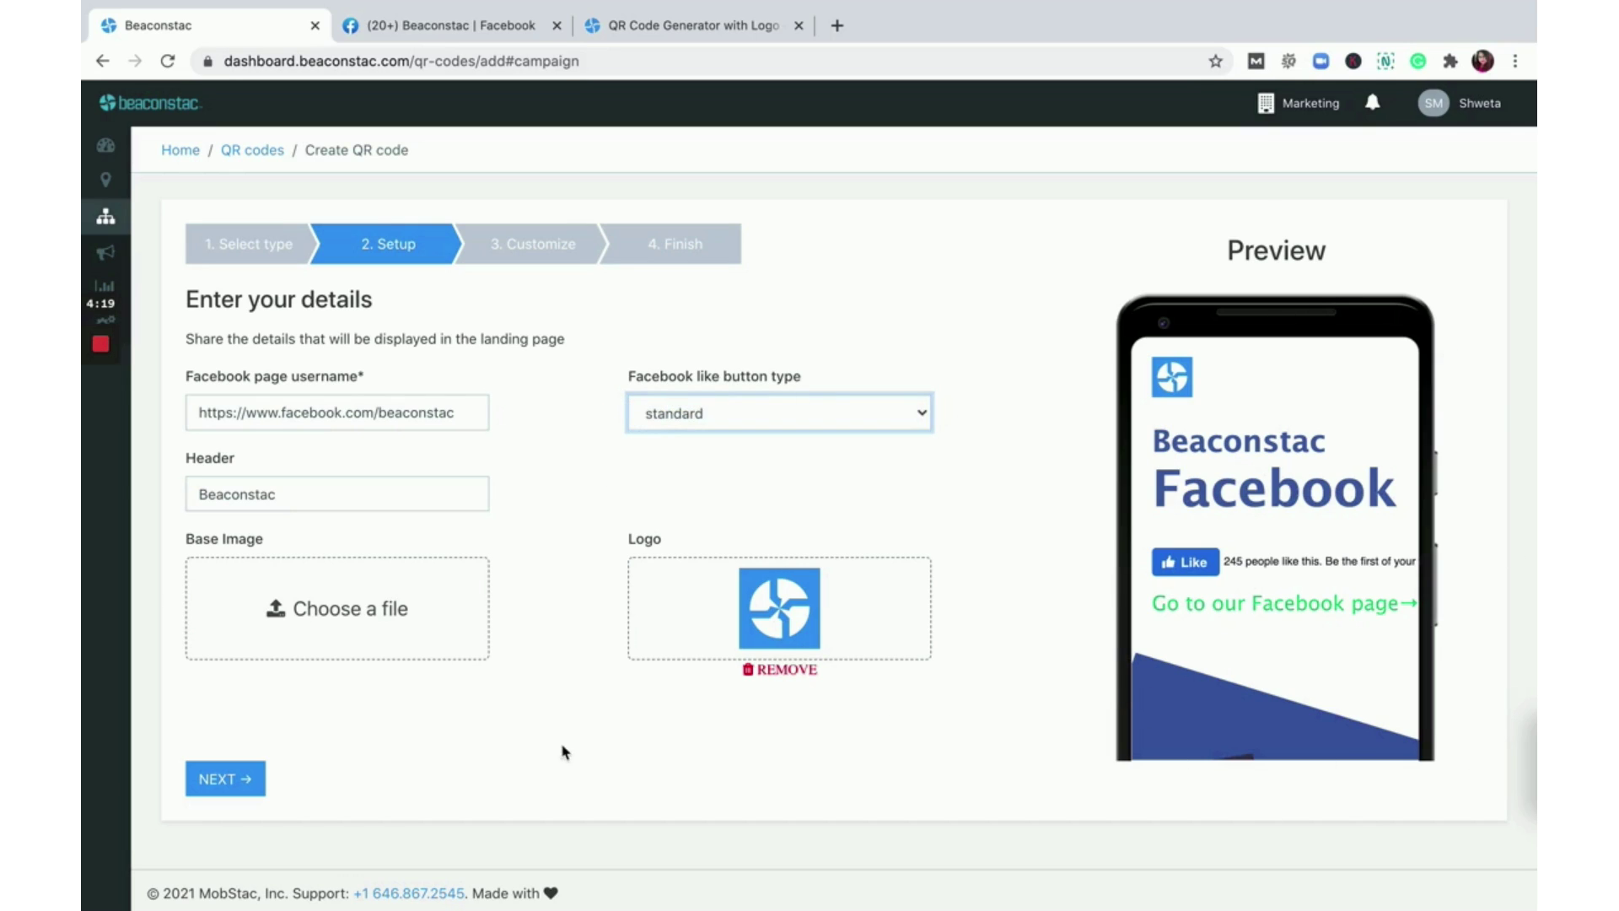
{"action": "left_click", "coordinate": [213, 764]}
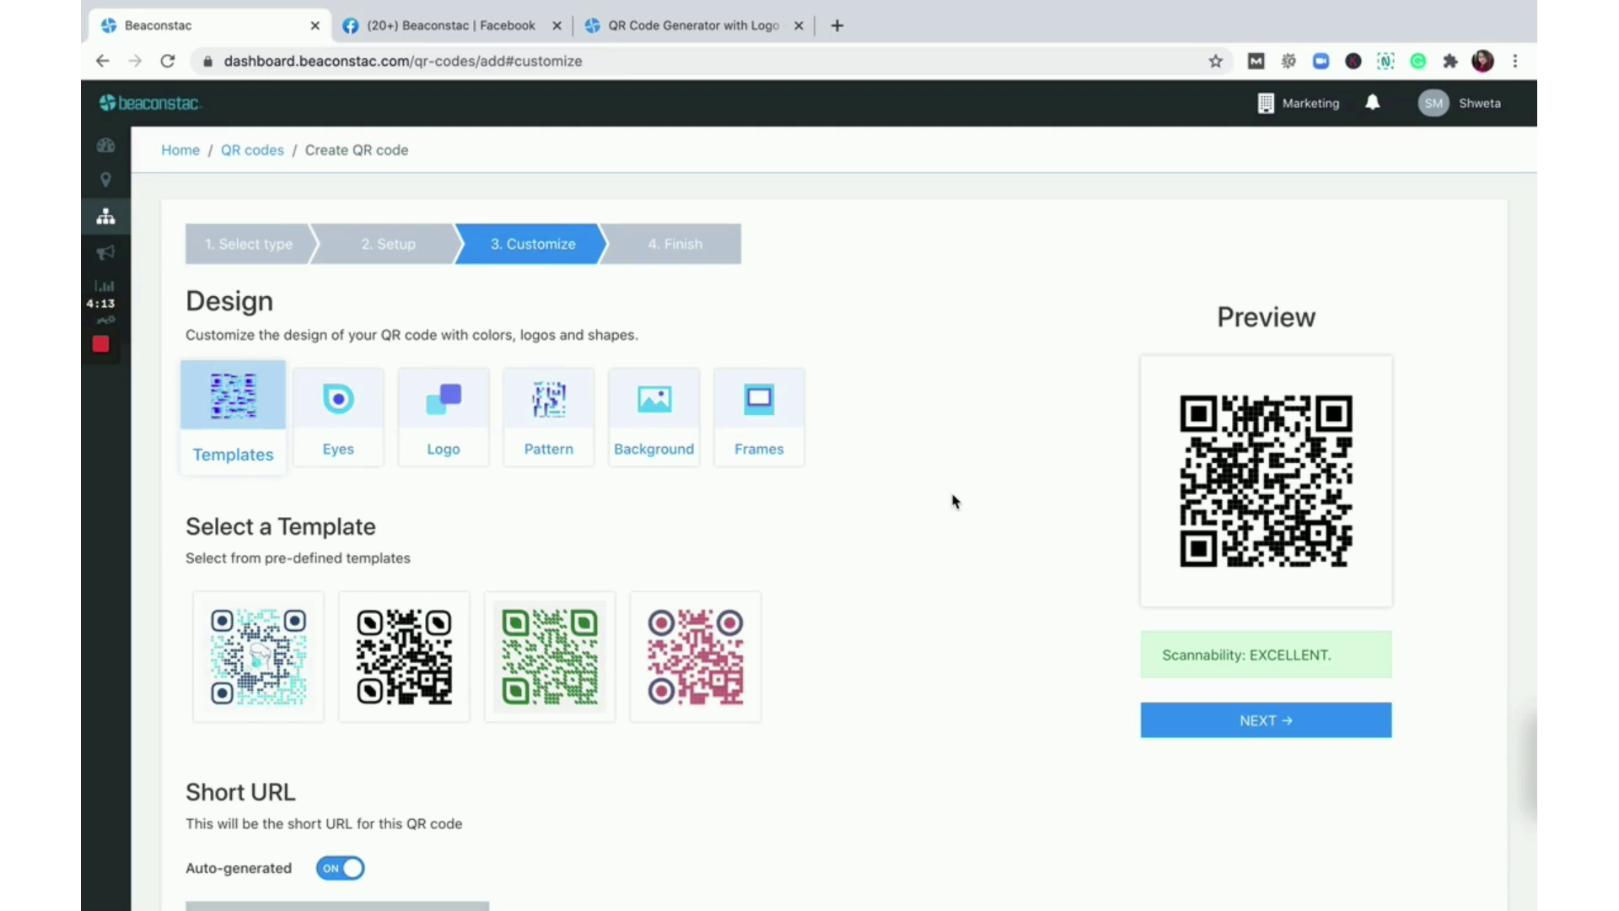
Apply the second design template with circular eye frames and a centred Facebook logo
{"action": "left_click", "coordinate": [413, 647]}
{"action": "left_click", "coordinate": [321, 410]}
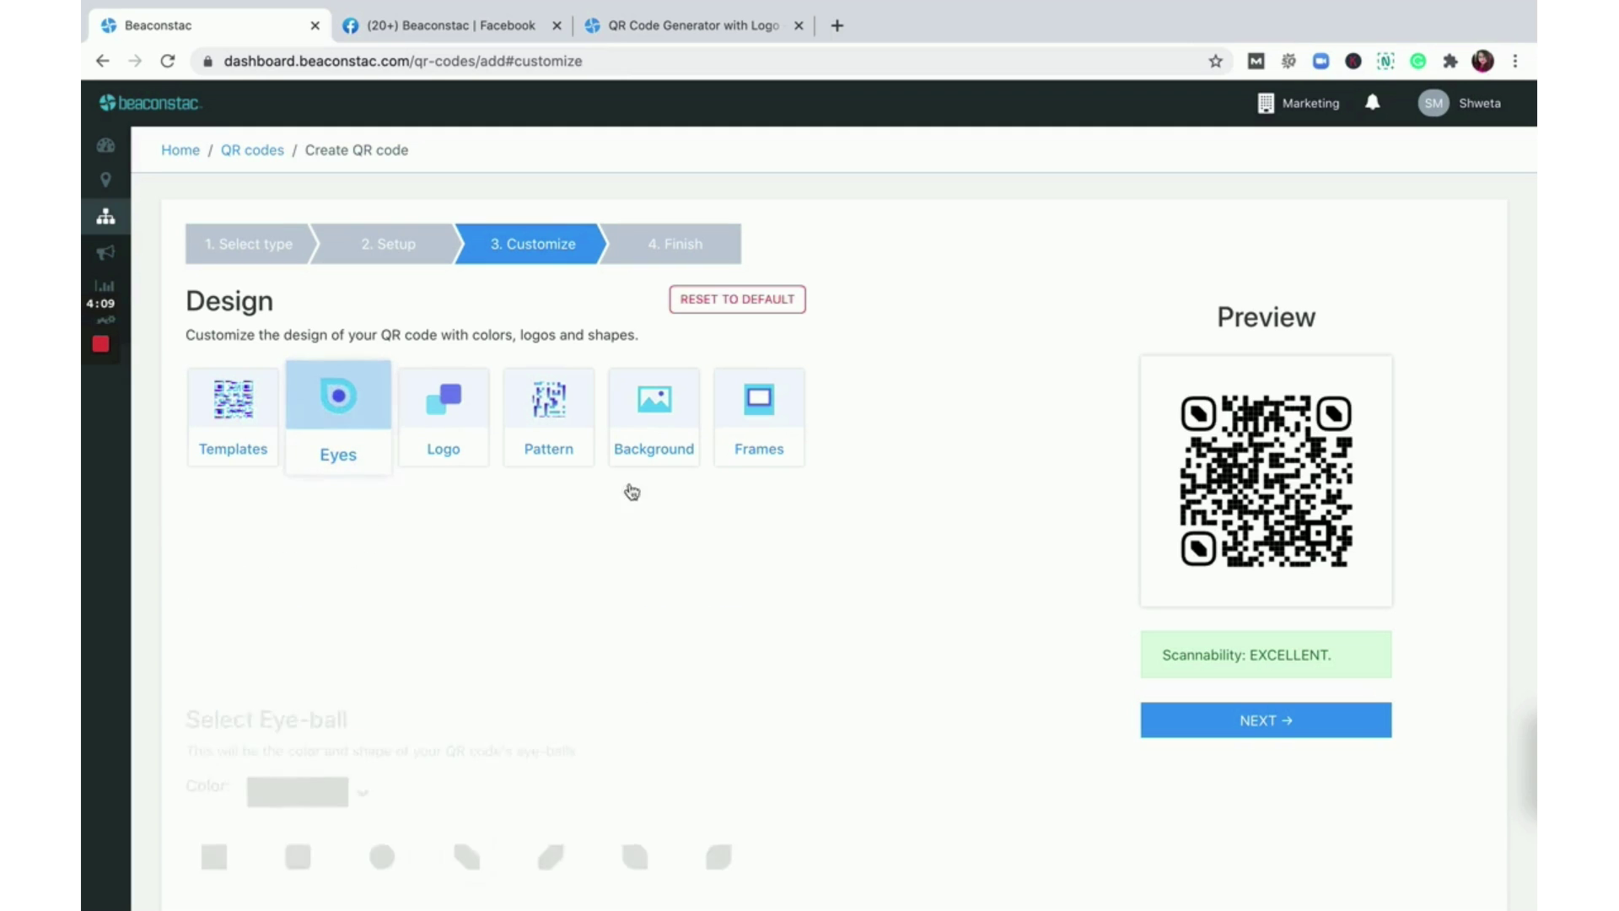
{"action": "scroll", "coordinate": [578, 458], "scroll_direction": "down", "scroll_amount": 3}
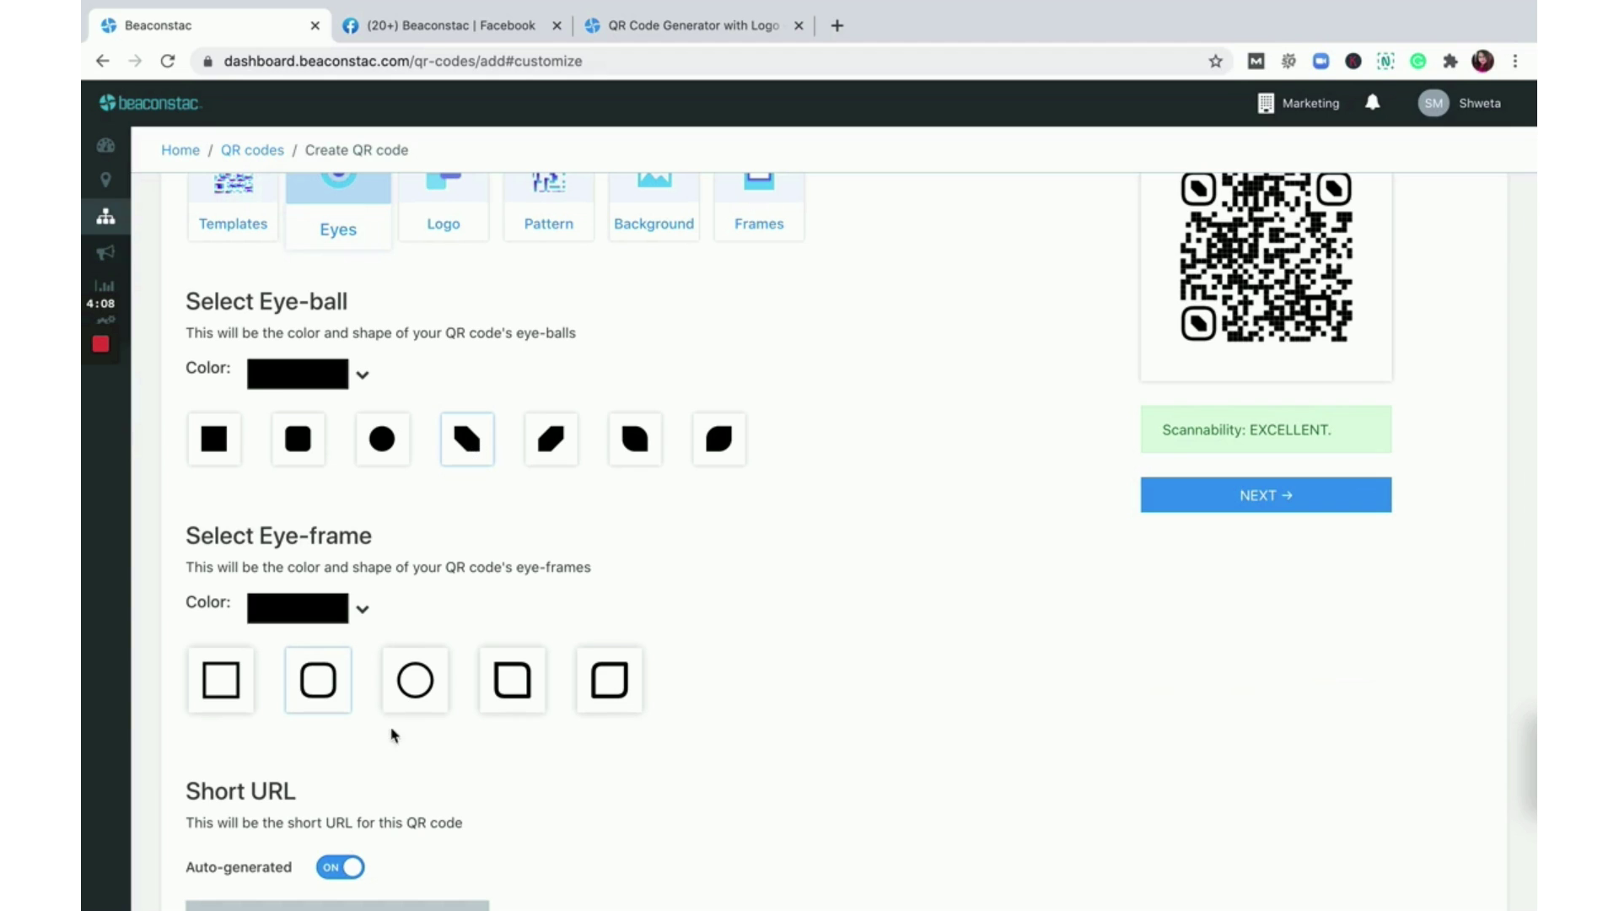
{"action": "left_click", "coordinate": [413, 689]}
{"action": "left_click", "coordinate": [443, 224]}
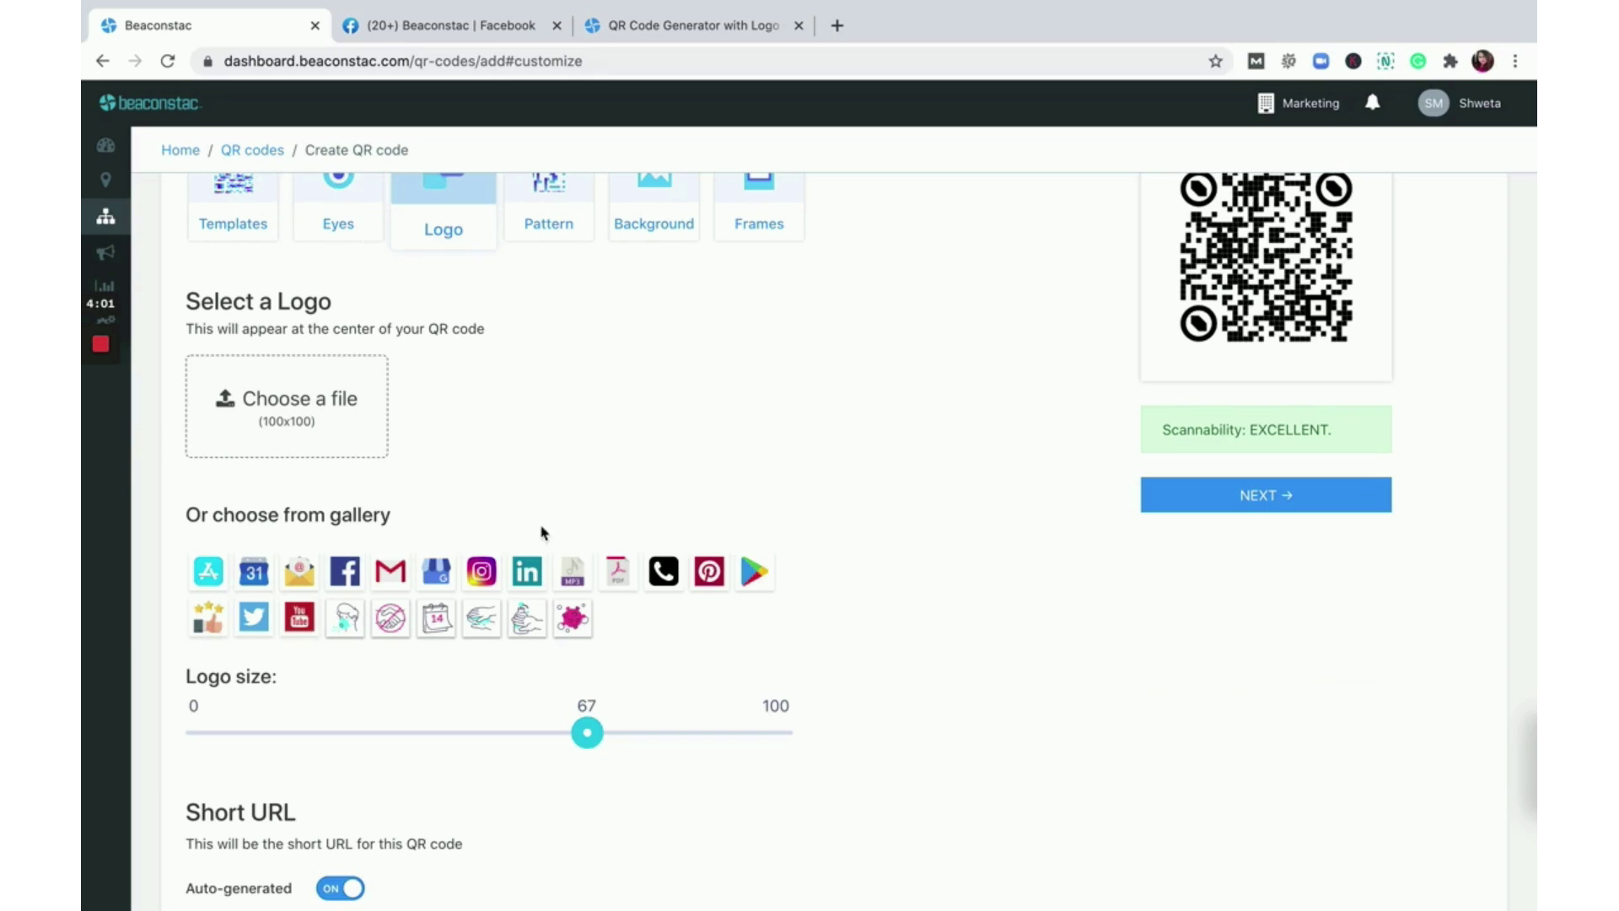
{"action": "left_click", "coordinate": [346, 578]}
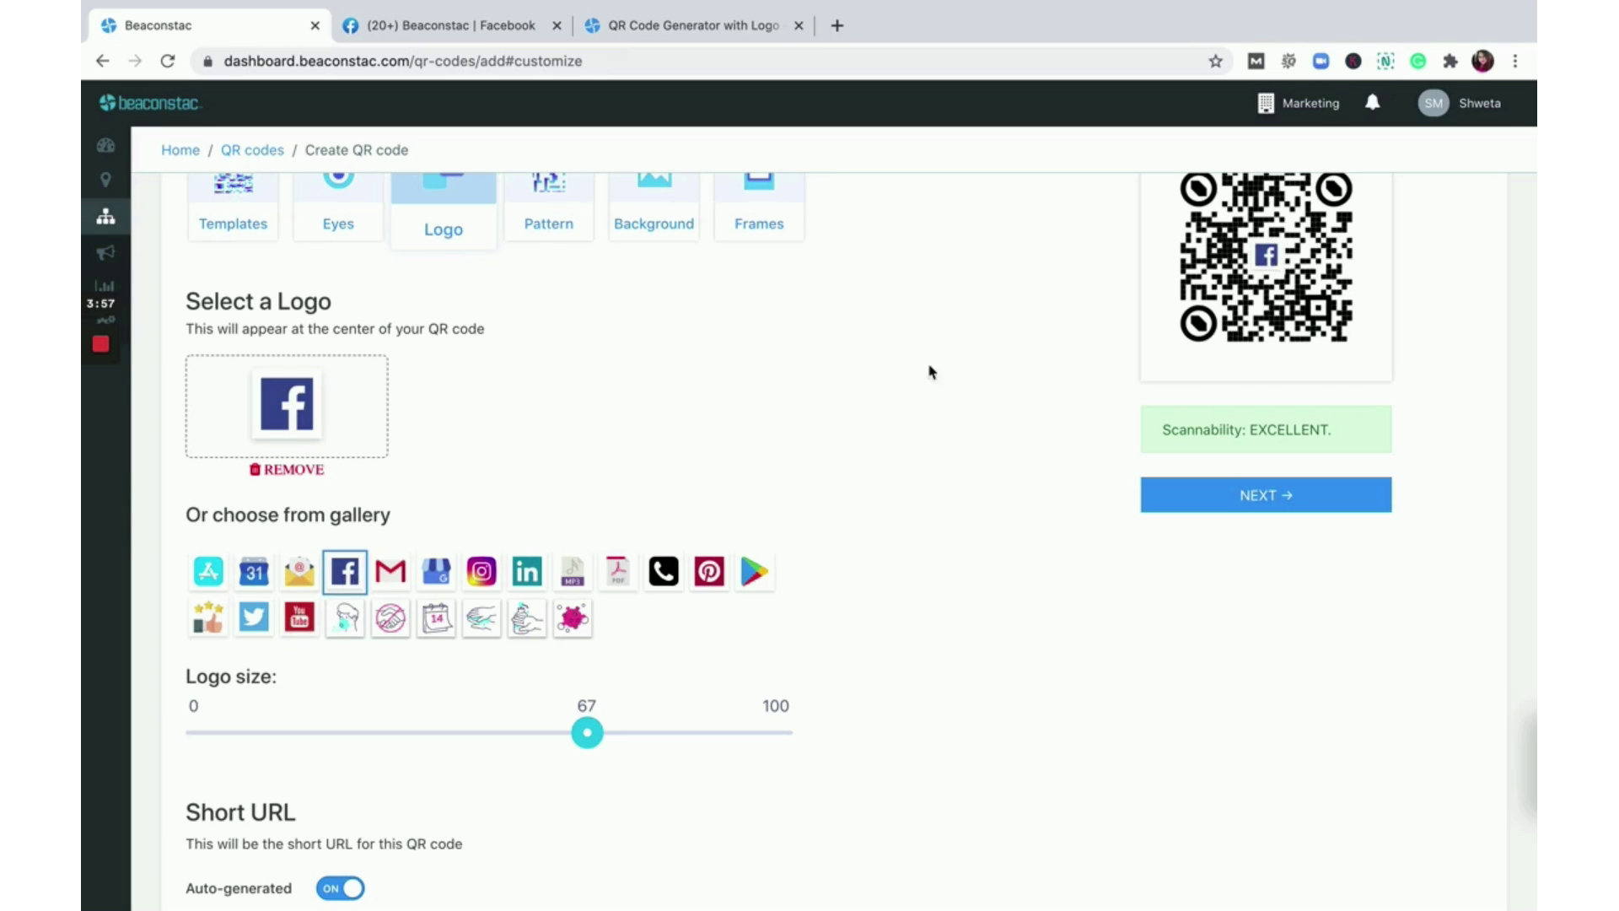
Switch to the dotted data pattern, leaving the background choices unchanged
{"action": "left_click", "coordinate": [544, 215]}
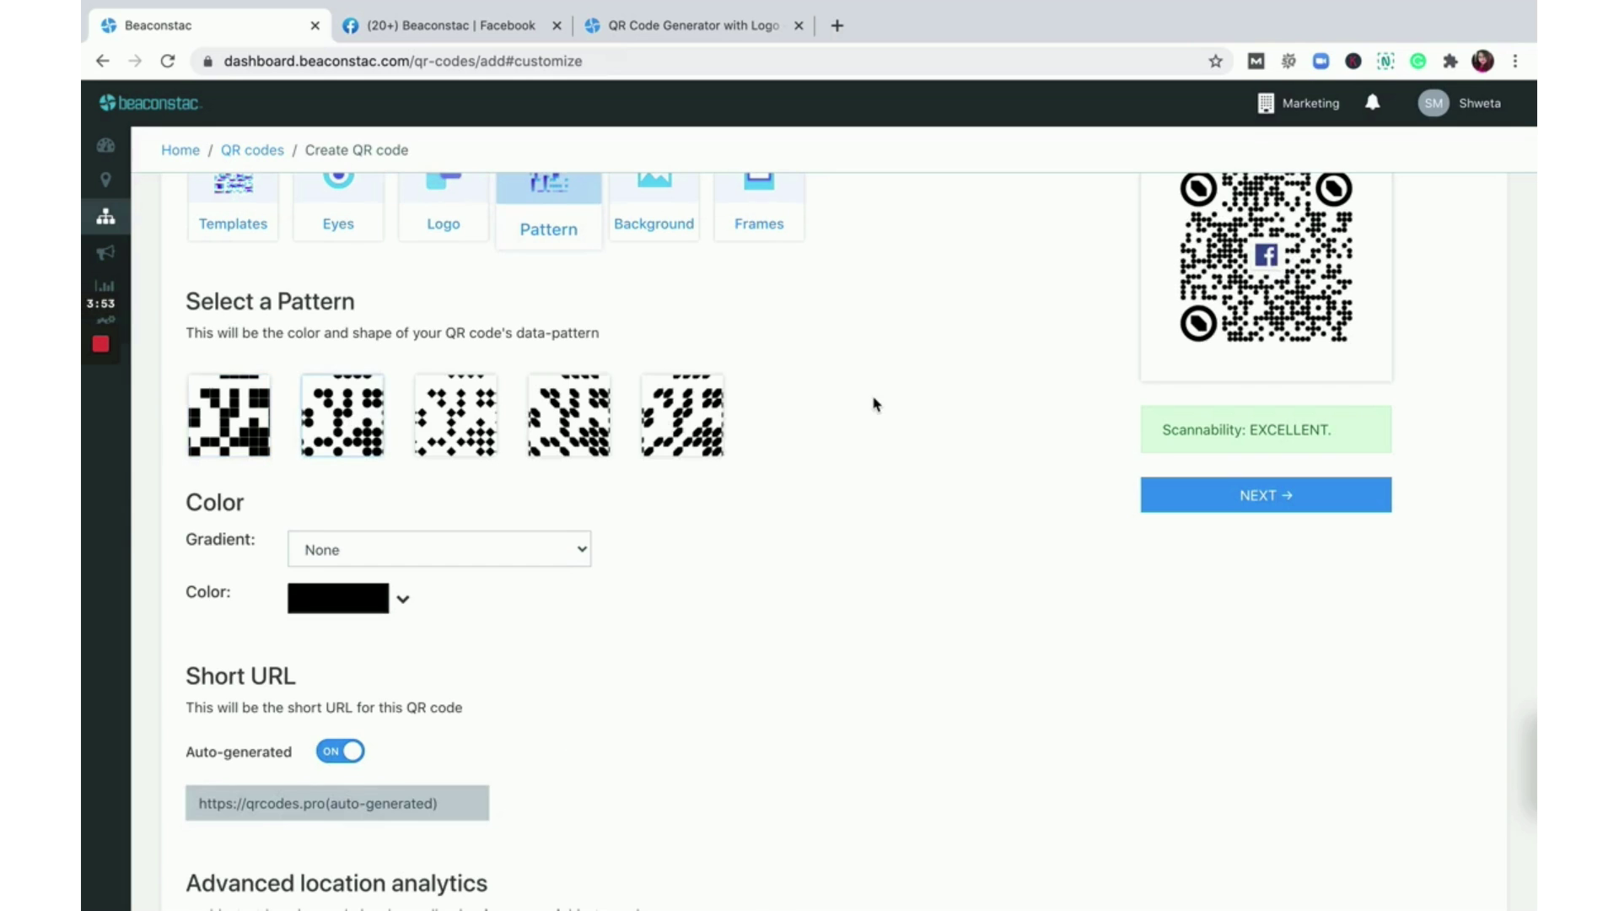
{"action": "scroll", "coordinate": [875, 405], "scroll_direction": "up", "scroll_amount": 2}
{"action": "left_click", "coordinate": [642, 276]}
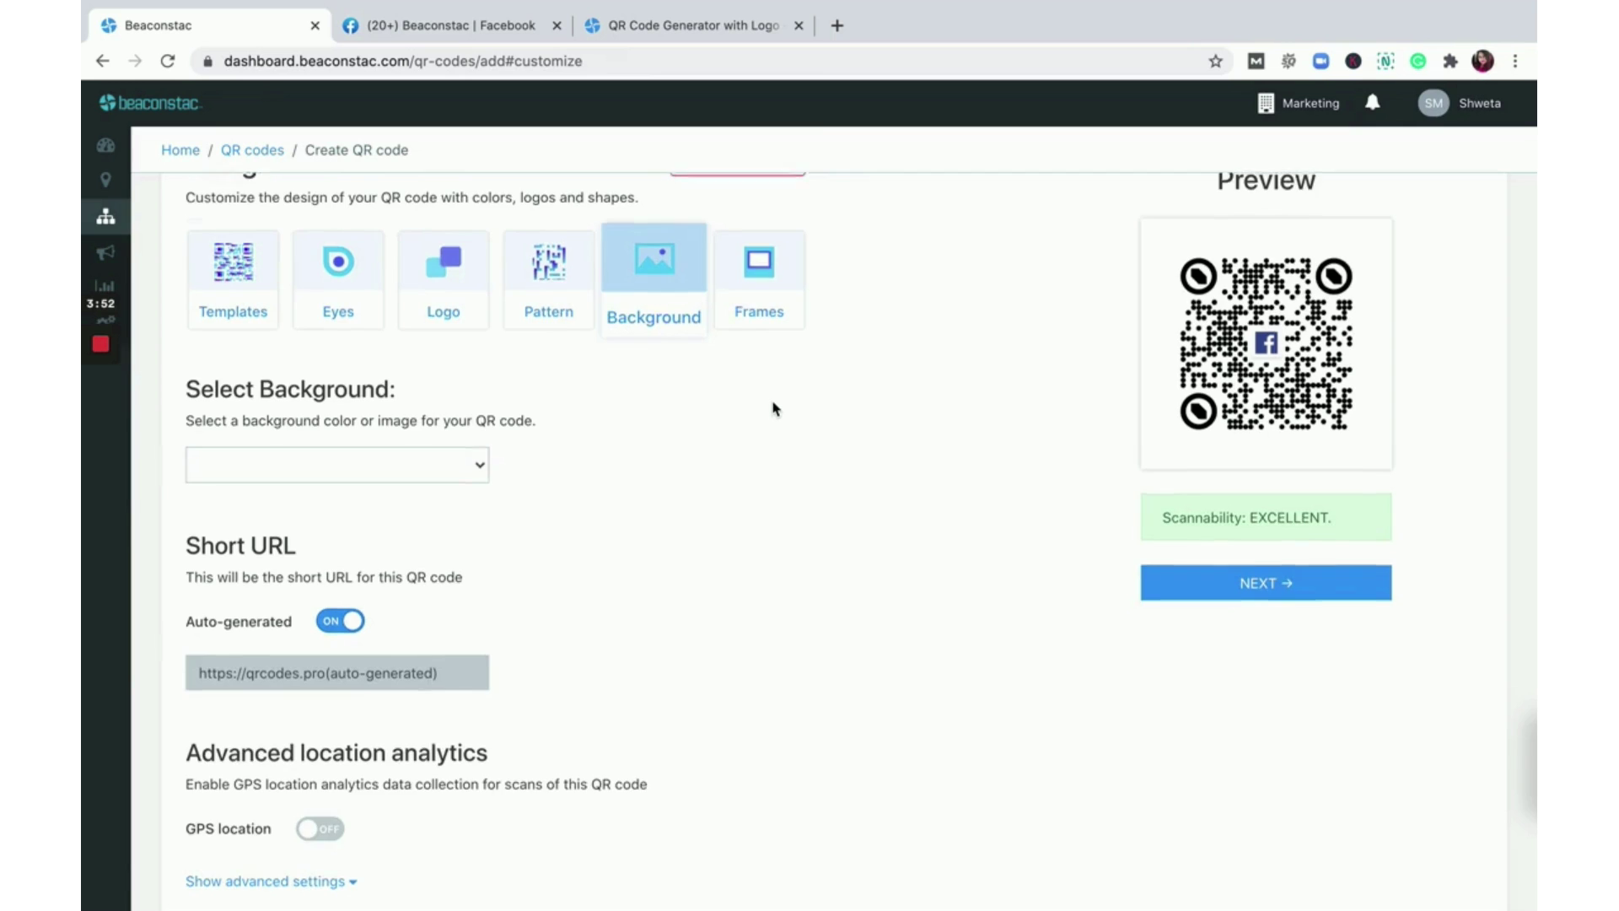
{"action": "scroll", "coordinate": [505, 403], "scroll_direction": "down", "scroll_amount": 1}
{"action": "left_click", "coordinate": [422, 399]}
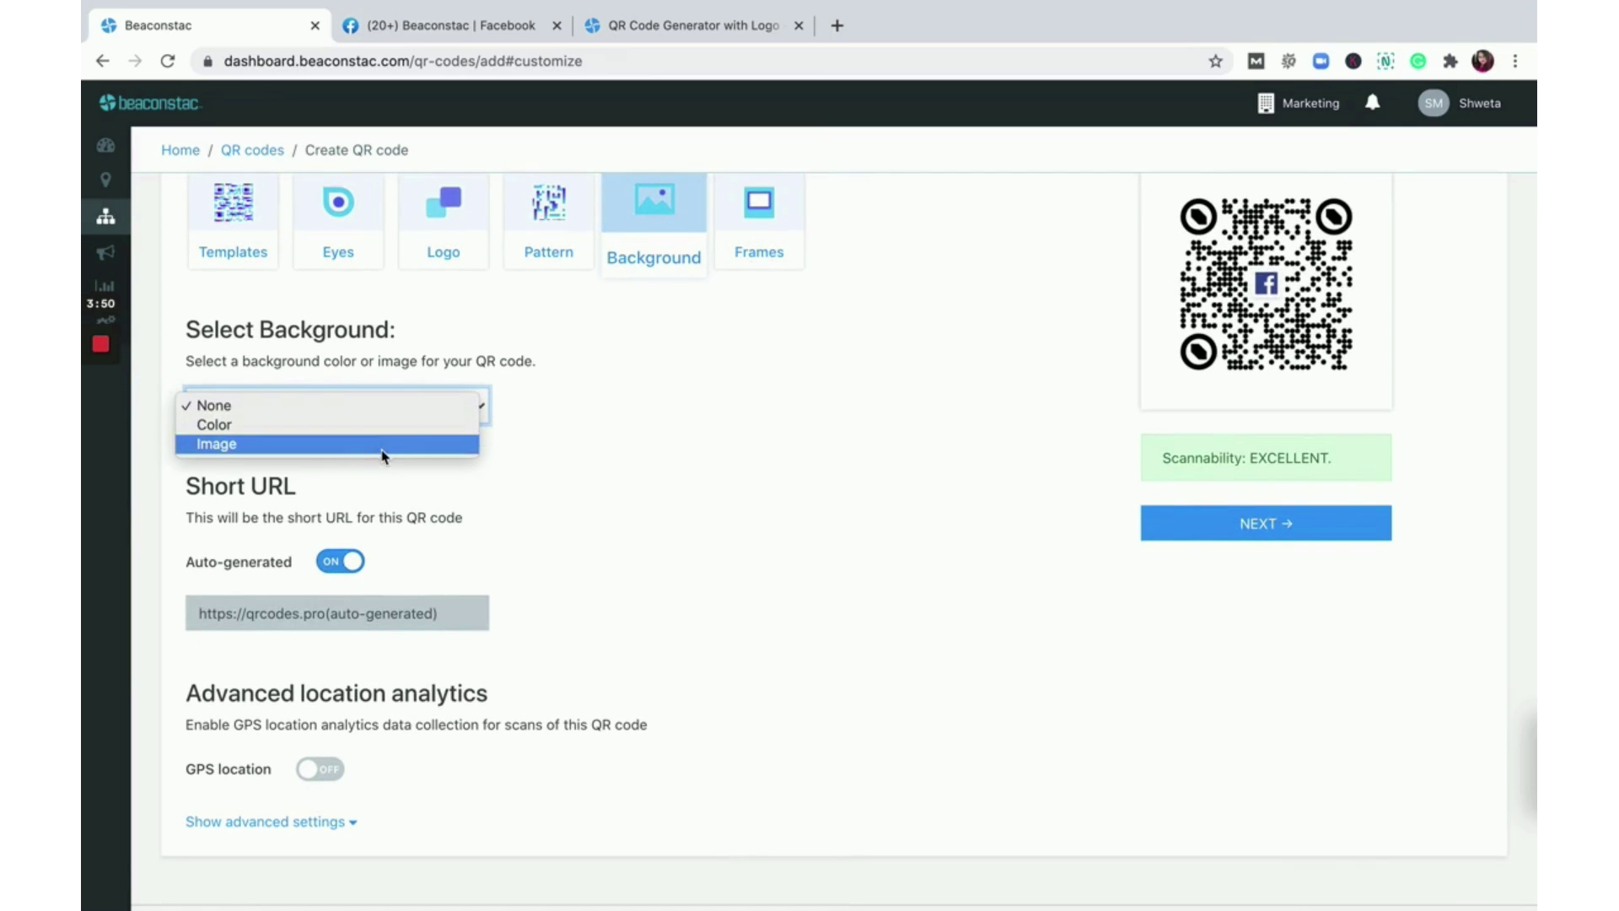
{"action": "left_click", "coordinate": [694, 394]}
Surround the QR code with the SCAN ME header frame
{"action": "left_click", "coordinate": [761, 251]}
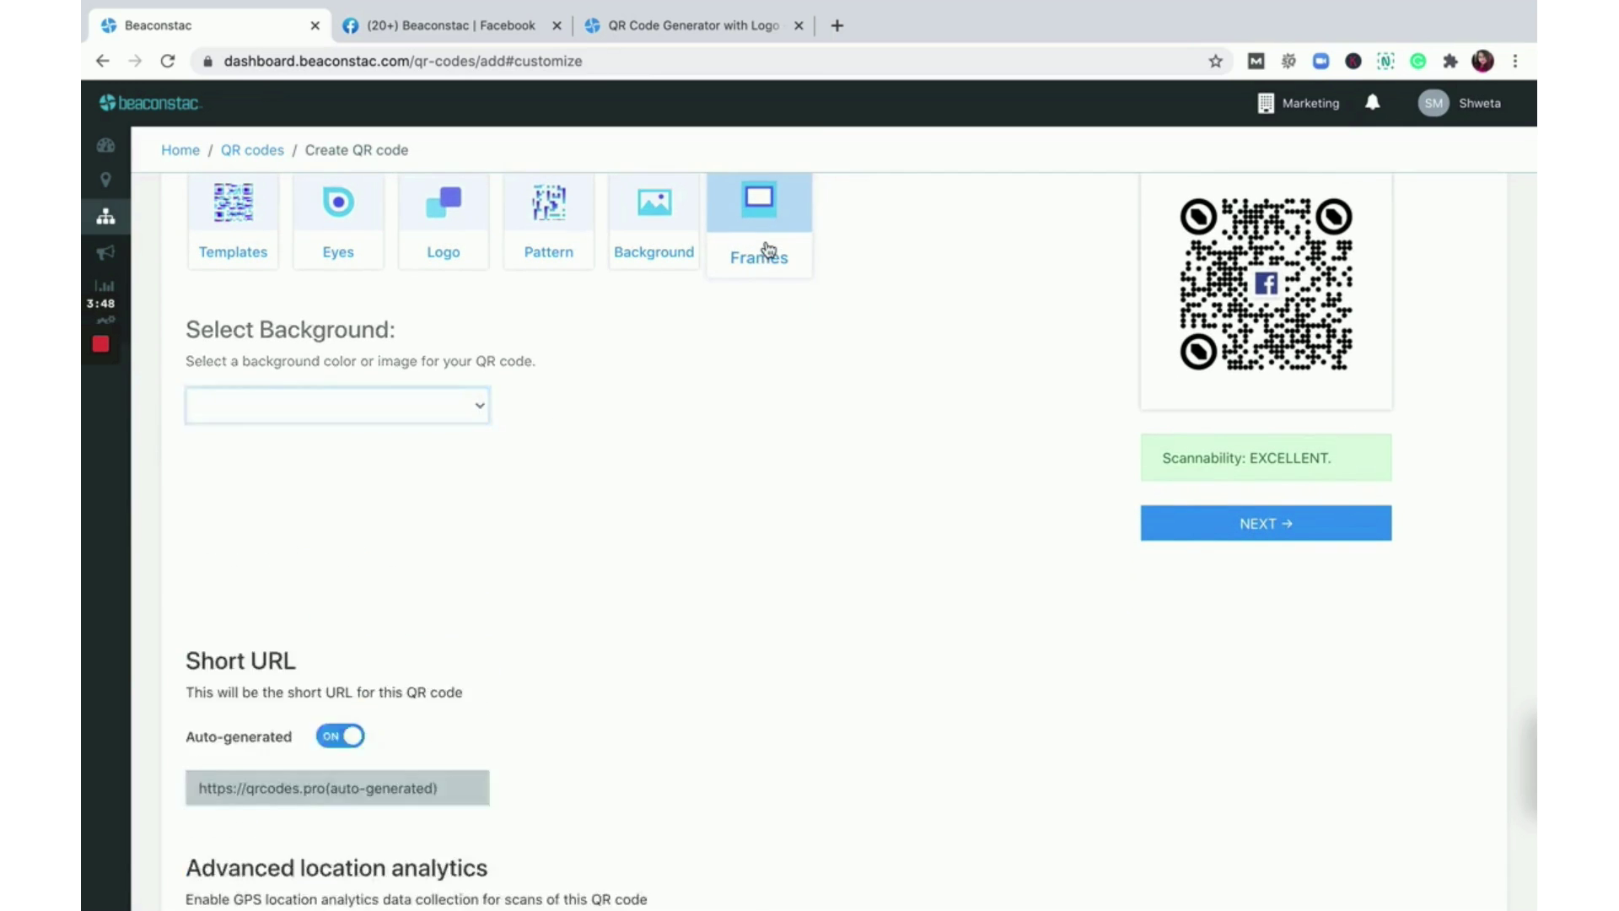
{"action": "scroll", "coordinate": [935, 441], "scroll_direction": "down", "scroll_amount": 1}
{"action": "left_click", "coordinate": [687, 465]}
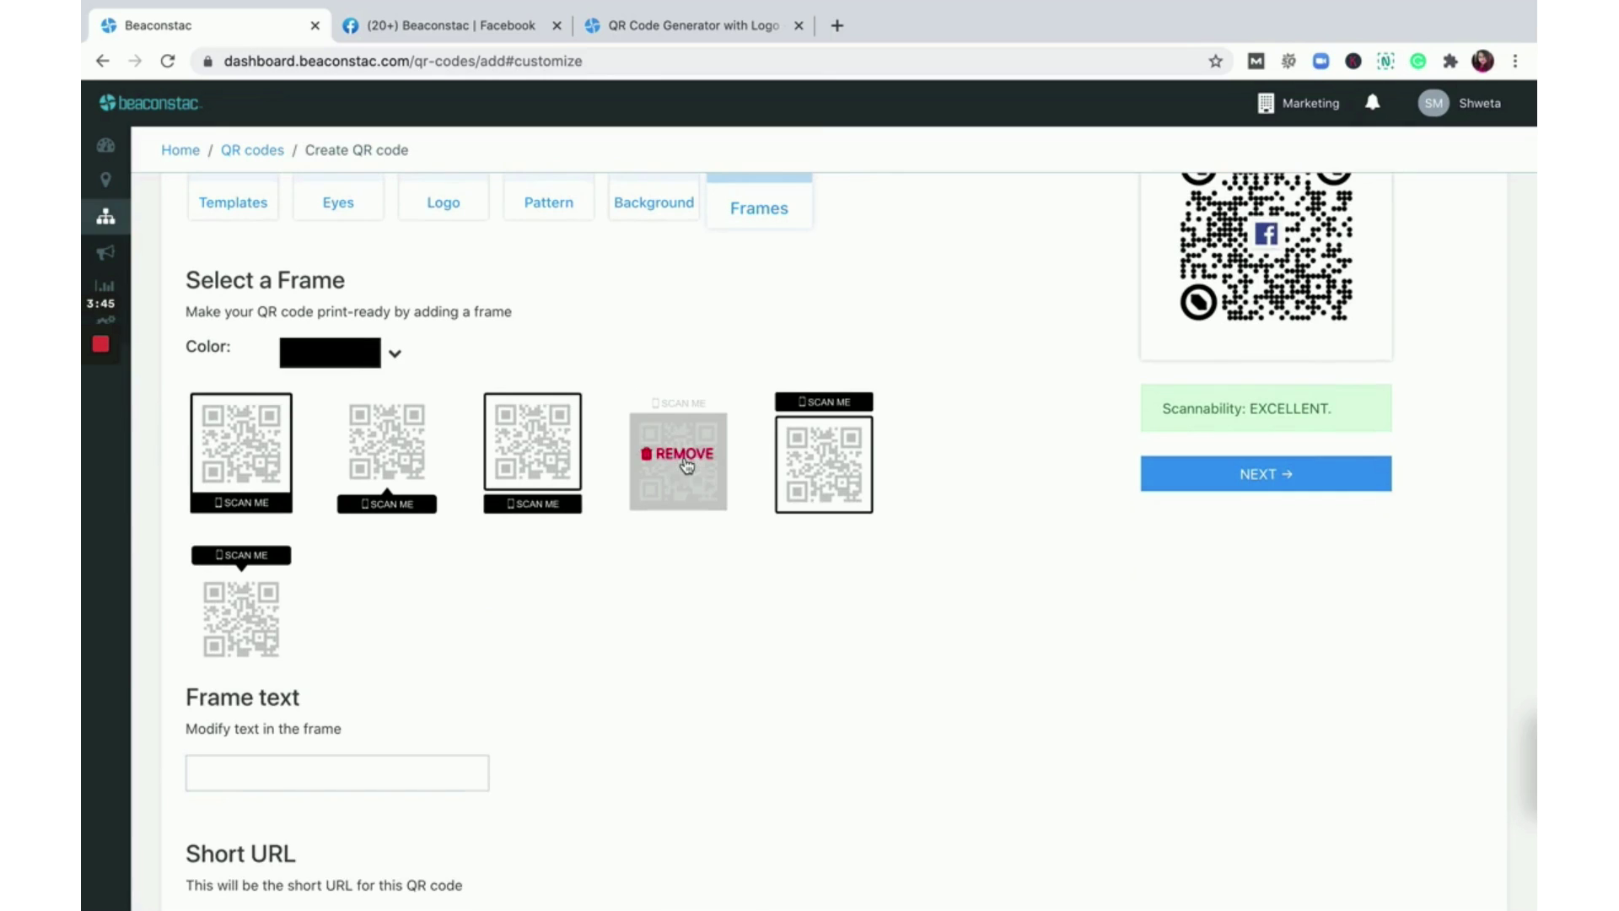
{"action": "scroll", "coordinate": [942, 612], "scroll_direction": "up", "scroll_amount": 2}
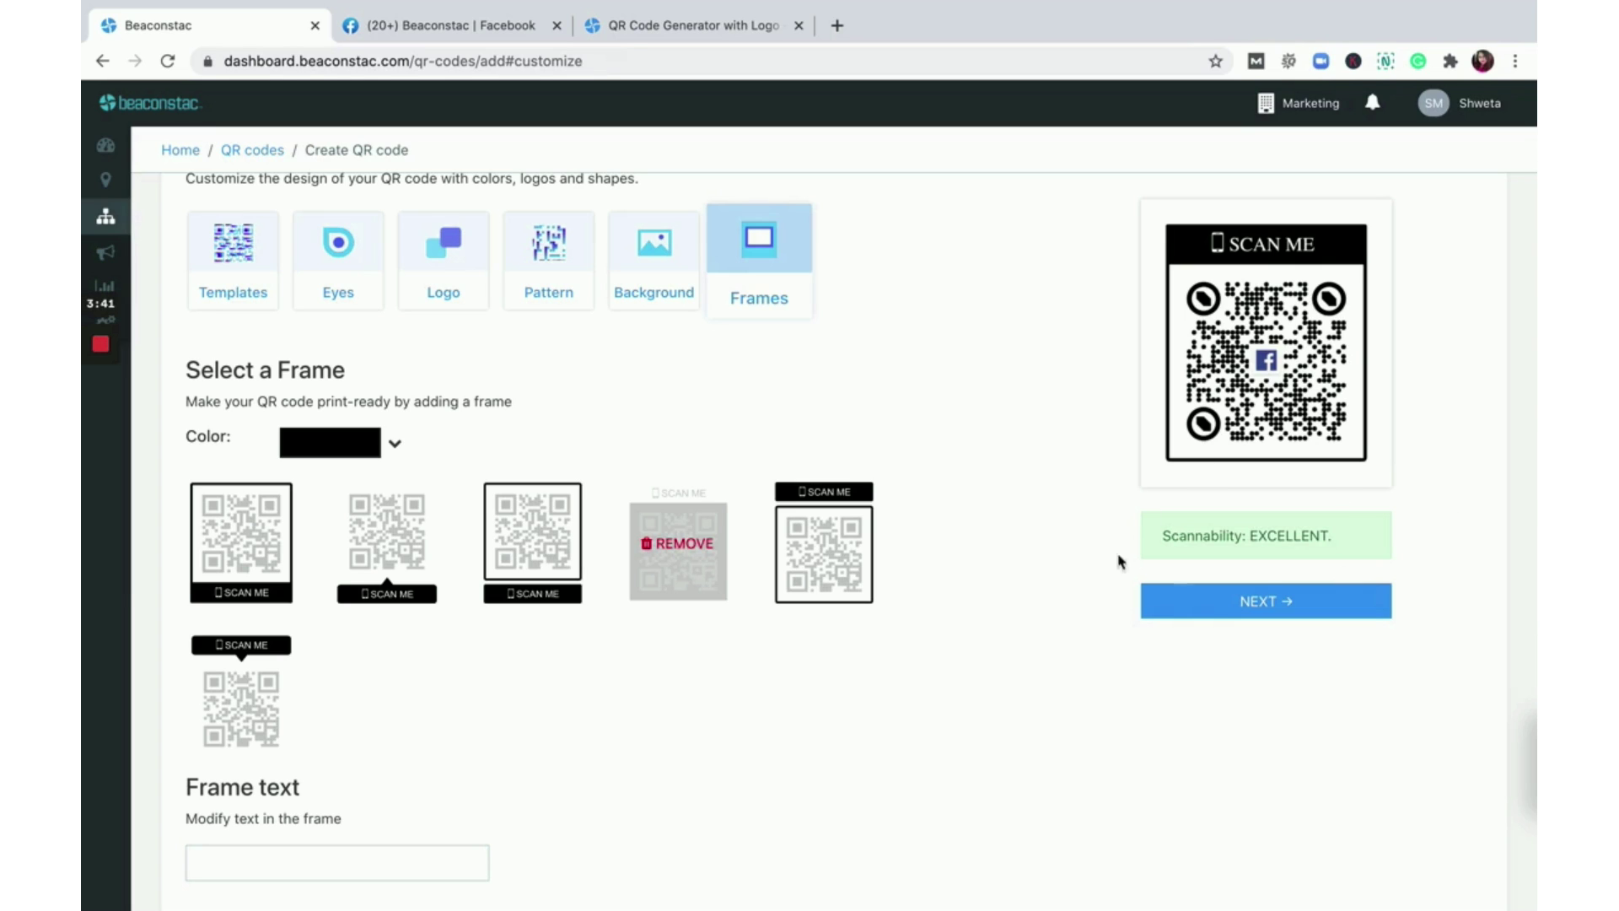
{"action": "scroll", "coordinate": [1098, 556], "scroll_direction": "up", "scroll_amount": 2}
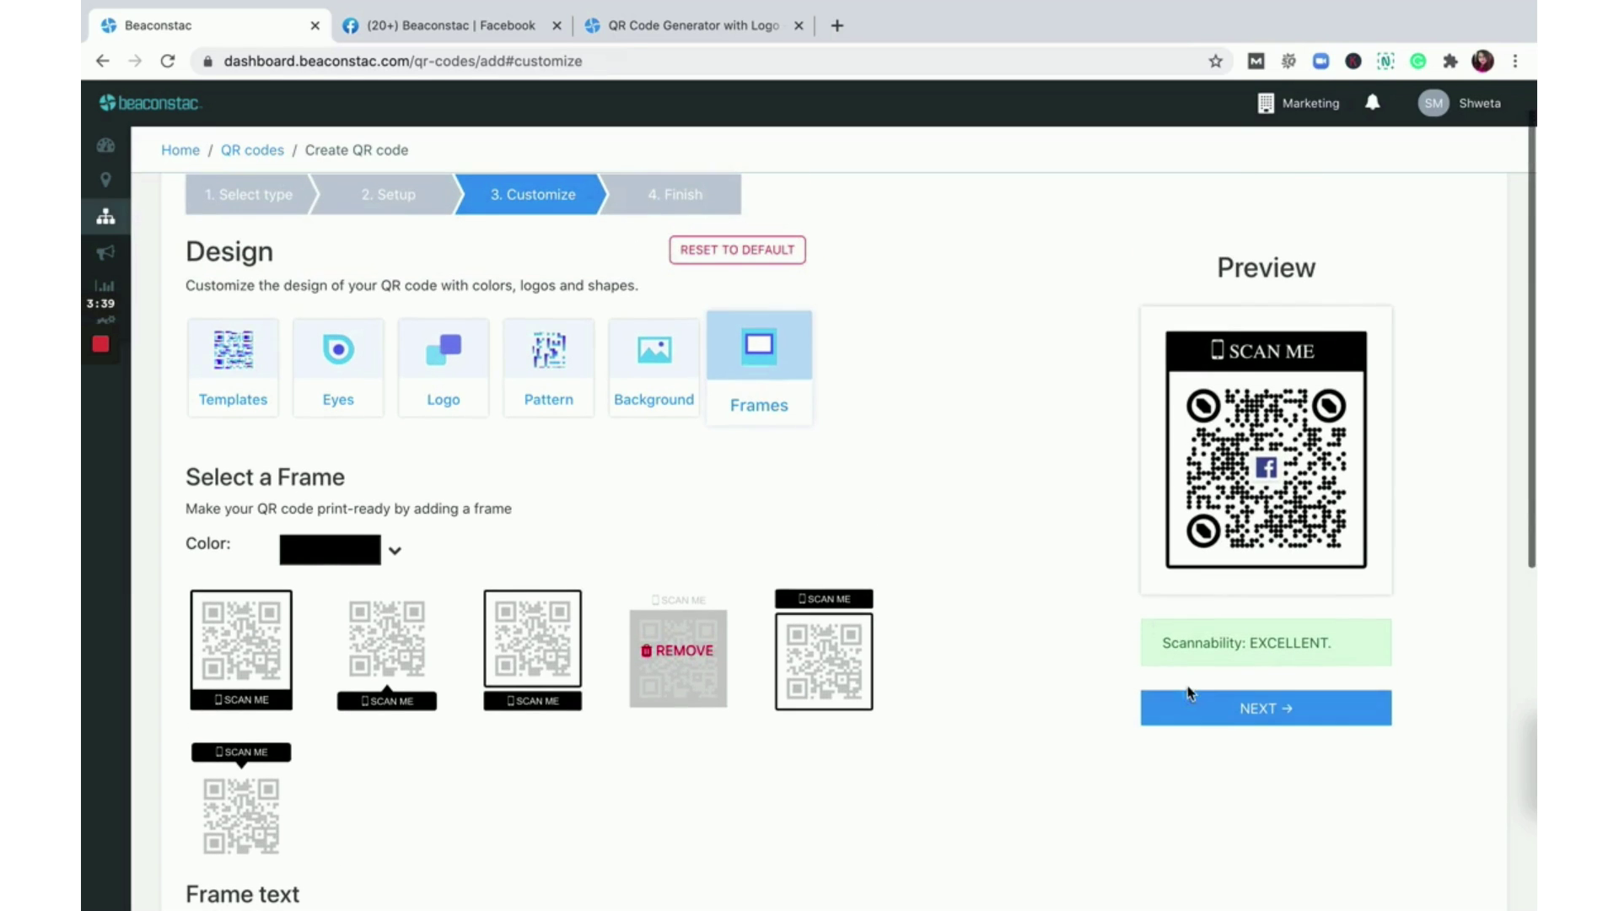
Save the code as FACEBOOK_PAGE 12/02/2021 and review the PNG, JPG, SVG, PDF, EPS download formats
{"action": "left_click", "coordinate": [1193, 711]}
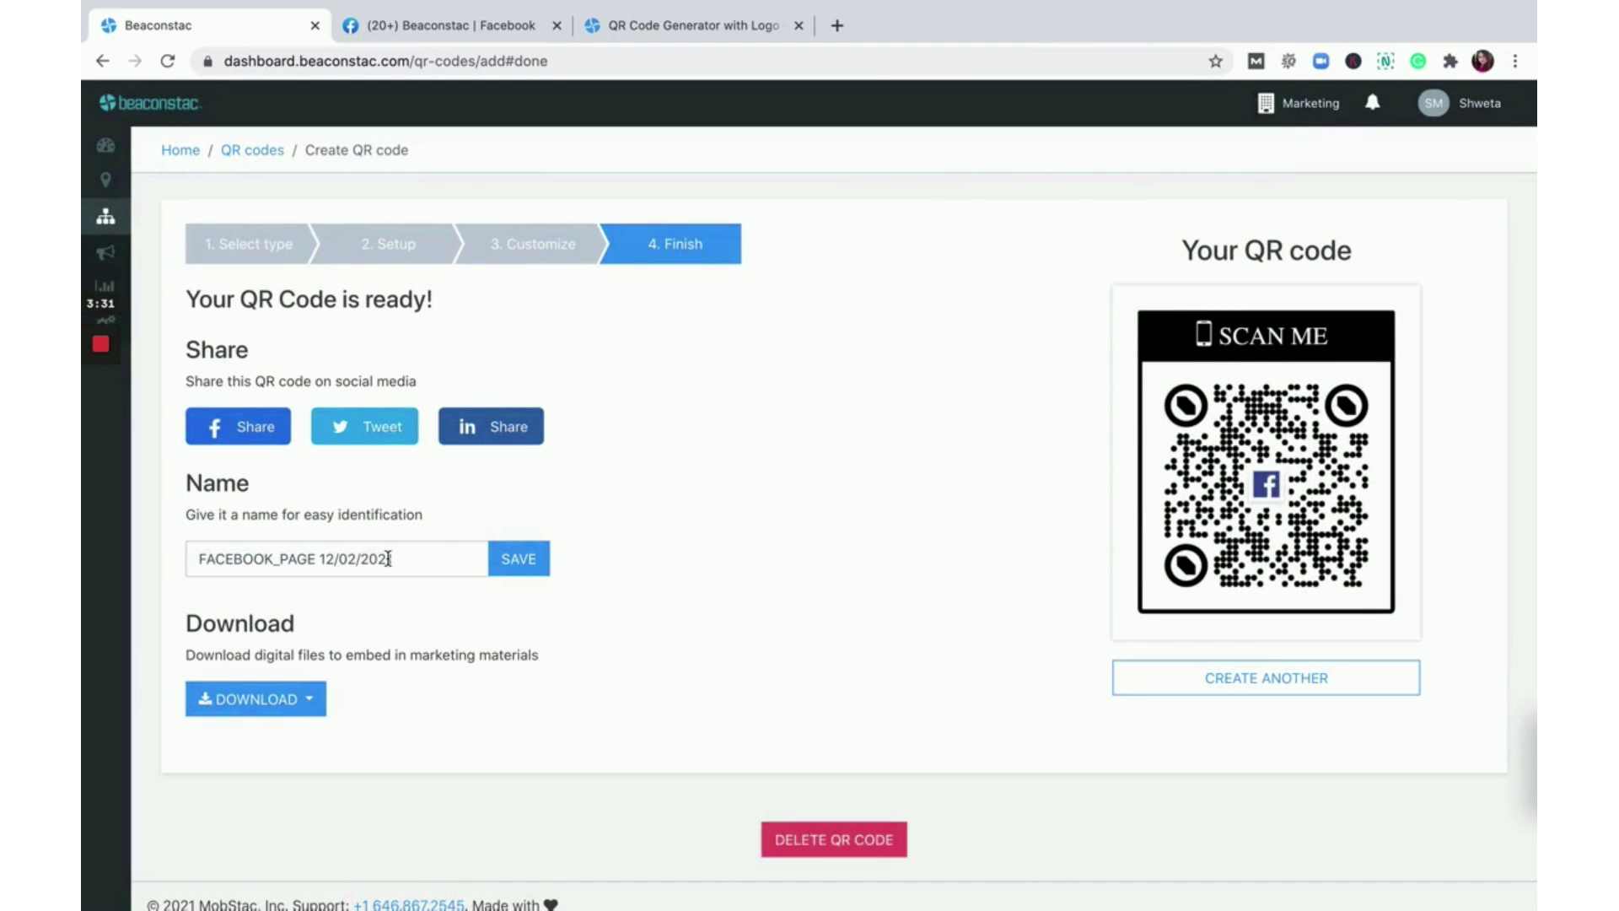
{"action": "left_click", "coordinate": [272, 708]}
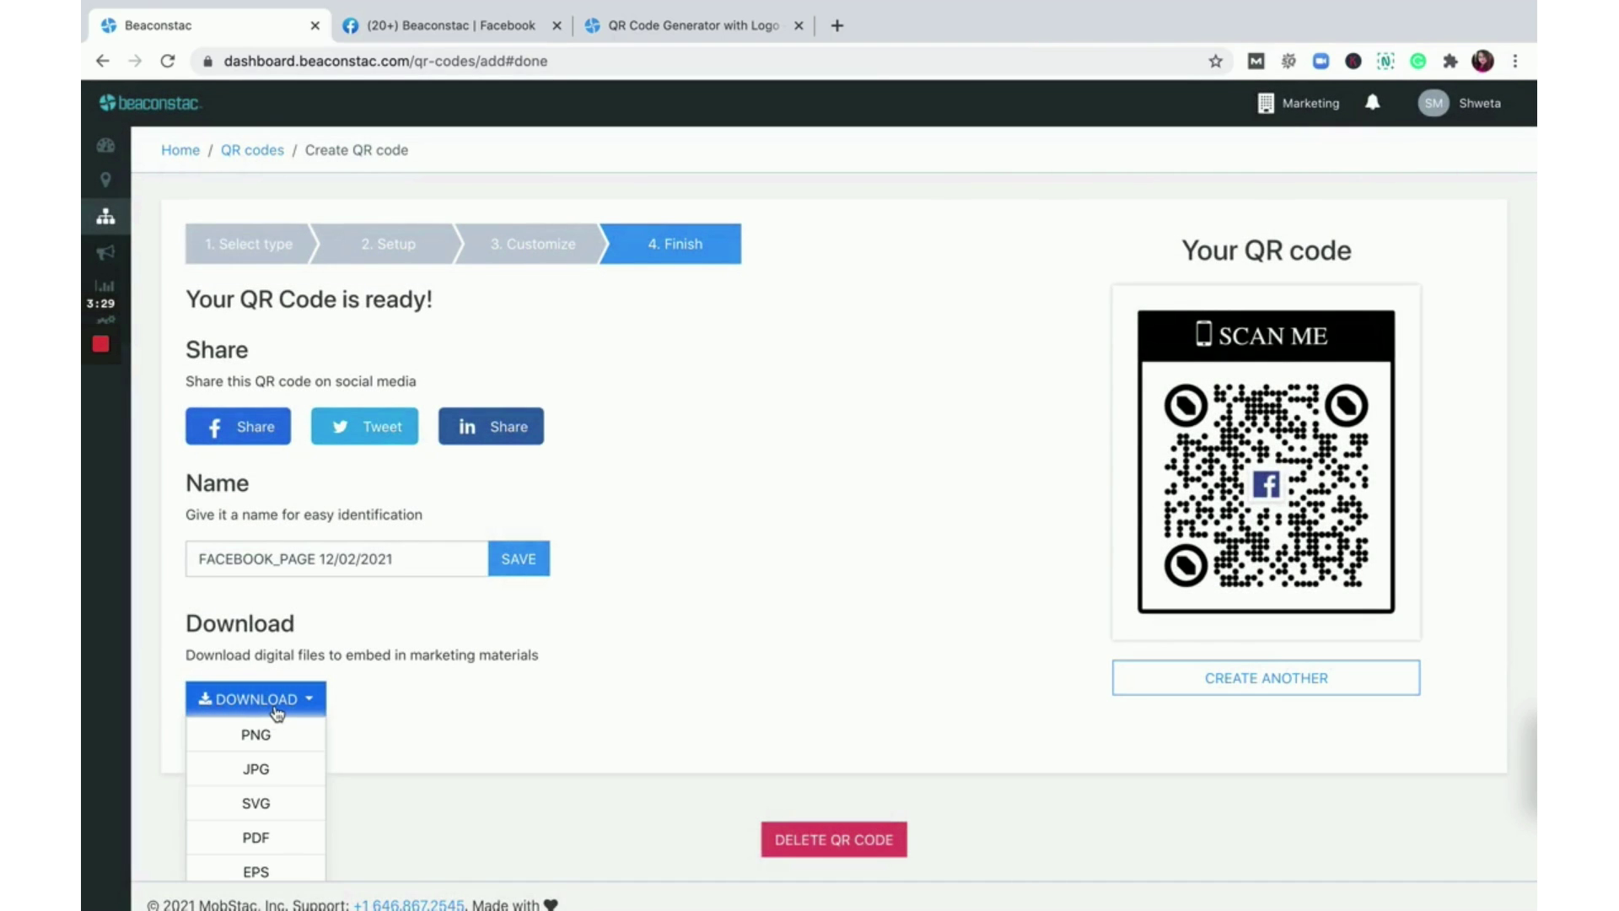
{"action": "left_click", "coordinate": [277, 708]}
{"action": "mouse_move", "coordinate": [1038, 20]}
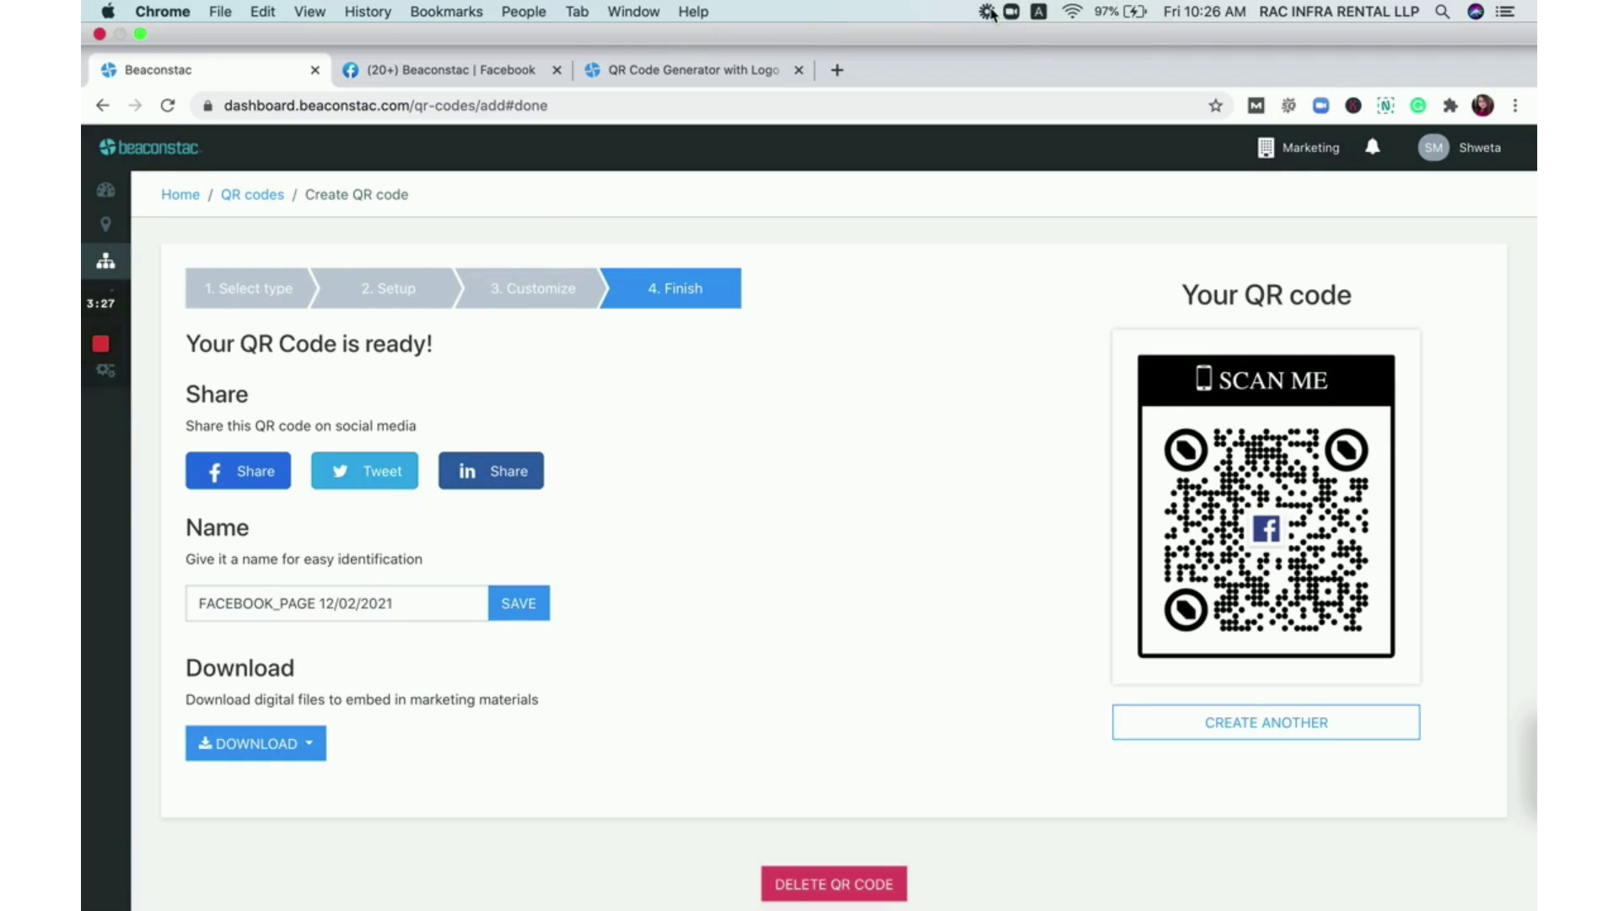